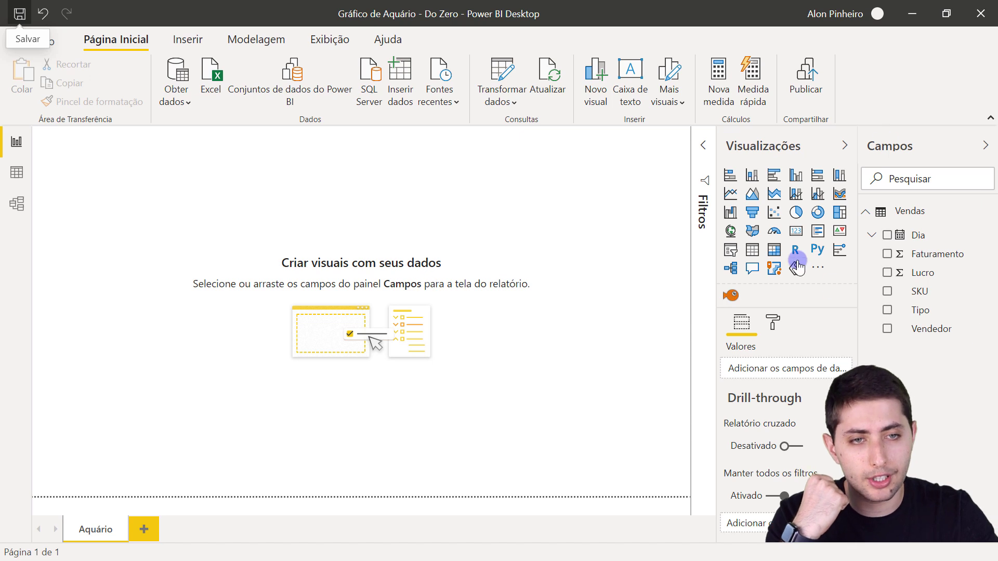
Examine the SKU, Dia, Tipo, Vendedor, Faturamento and Lucro columns of the Vendas table in data view and return to the report.
click(21, 178)
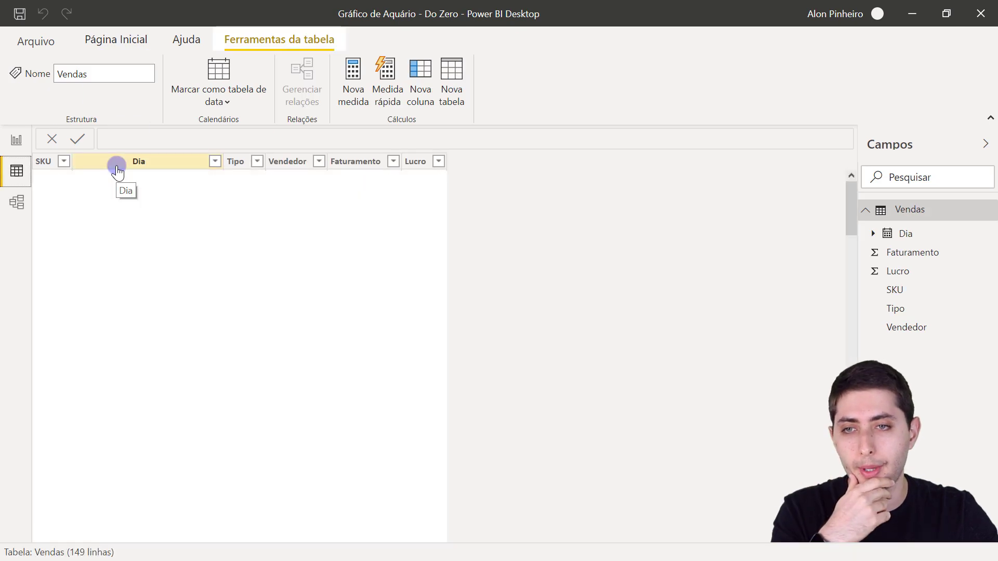
click(45, 163)
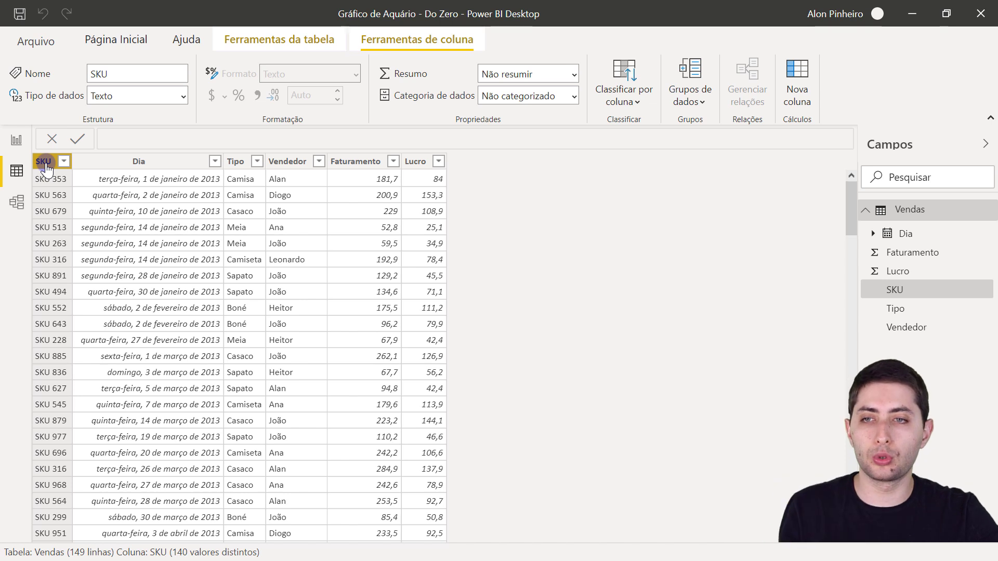
click(134, 162)
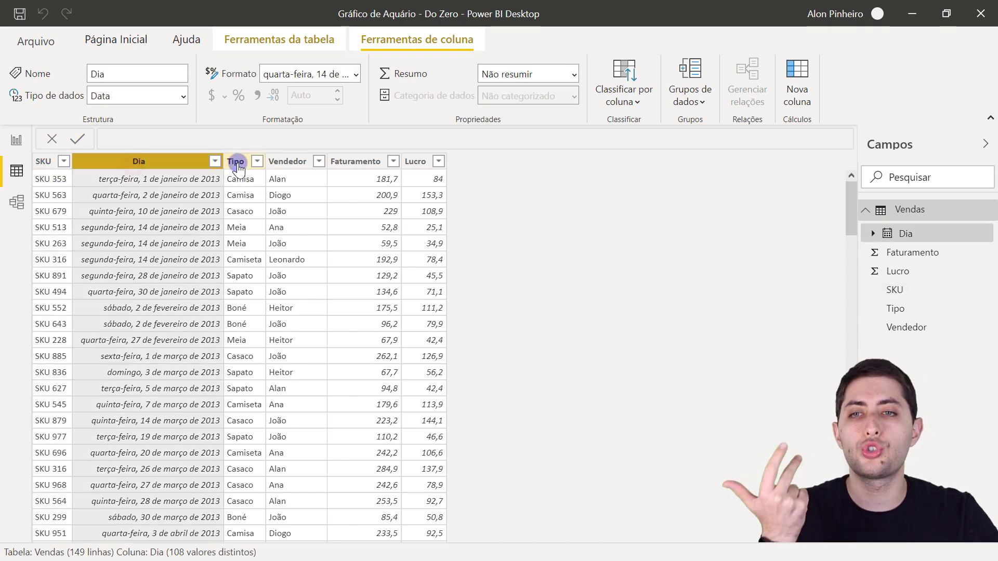
click(237, 162)
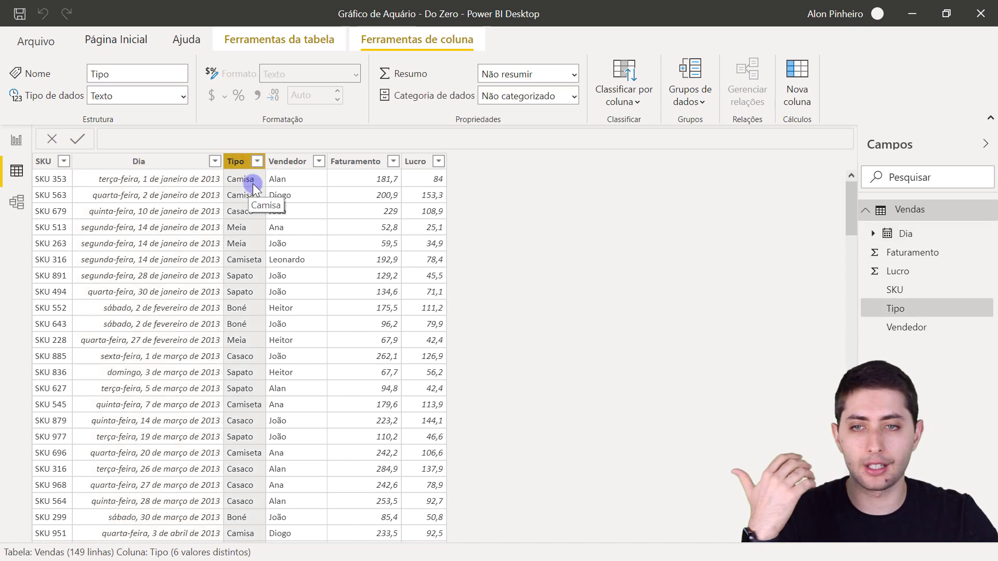
click(288, 164)
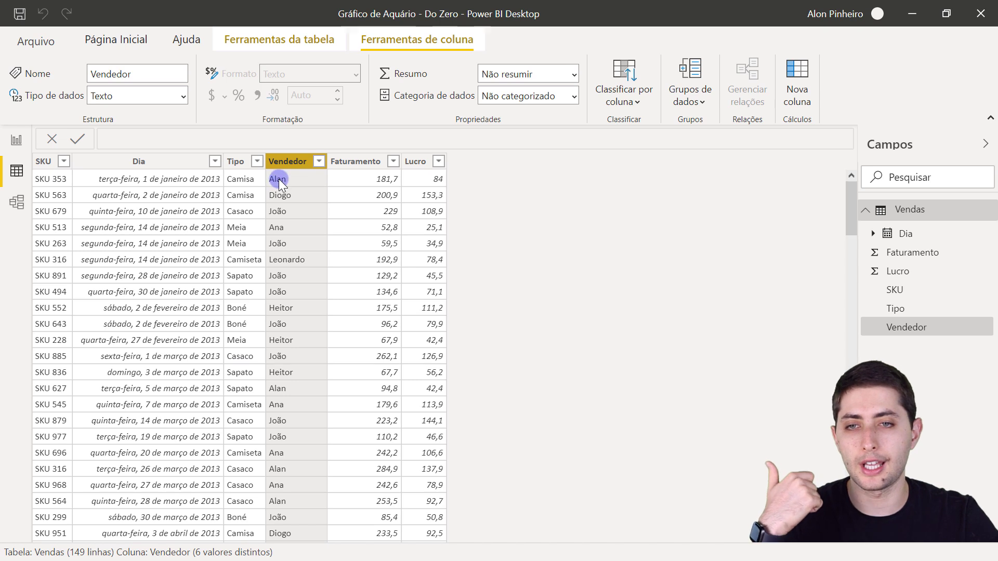
click(278, 179)
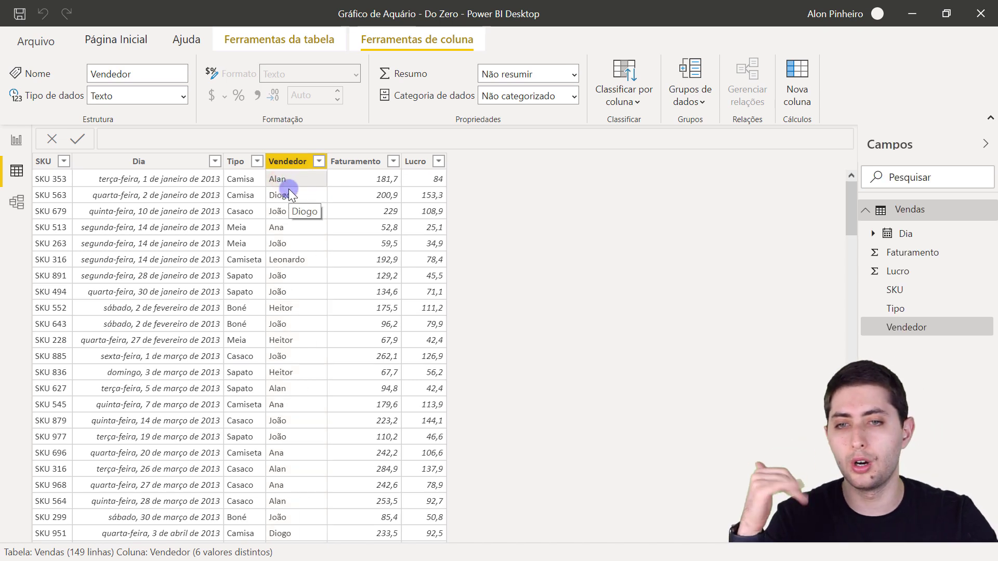
click(359, 165)
click(415, 162)
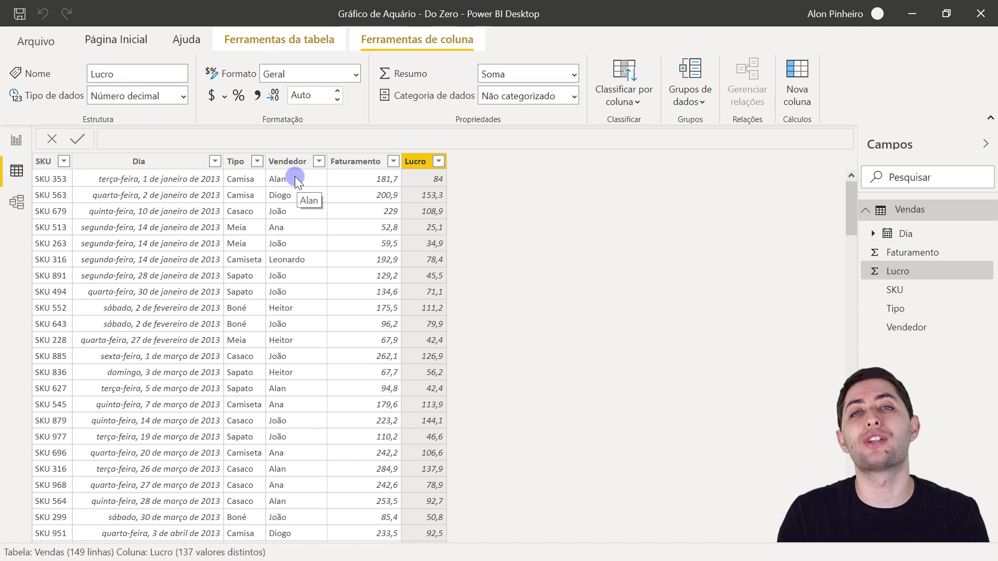
click(17, 141)
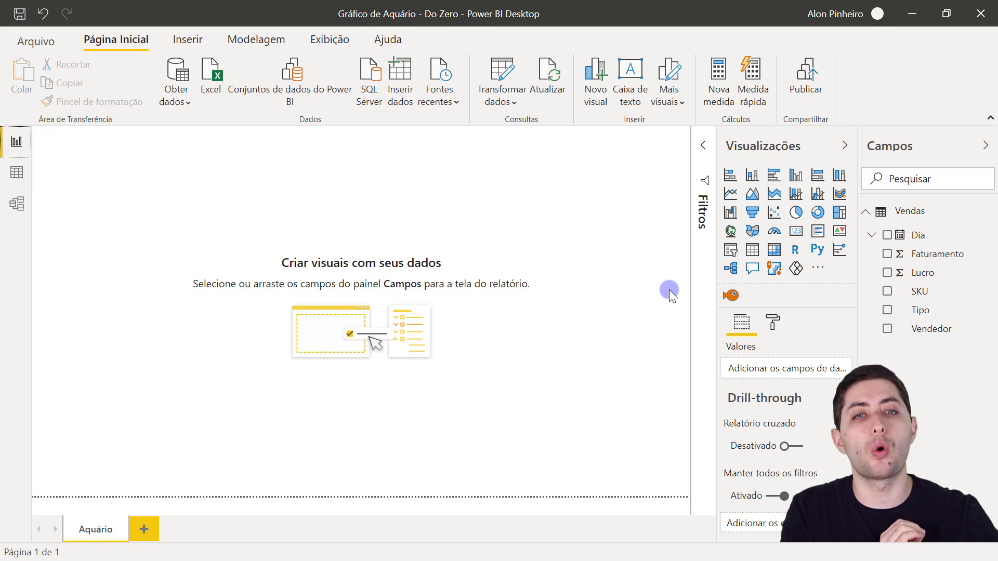
click(841, 14)
click(842, 14)
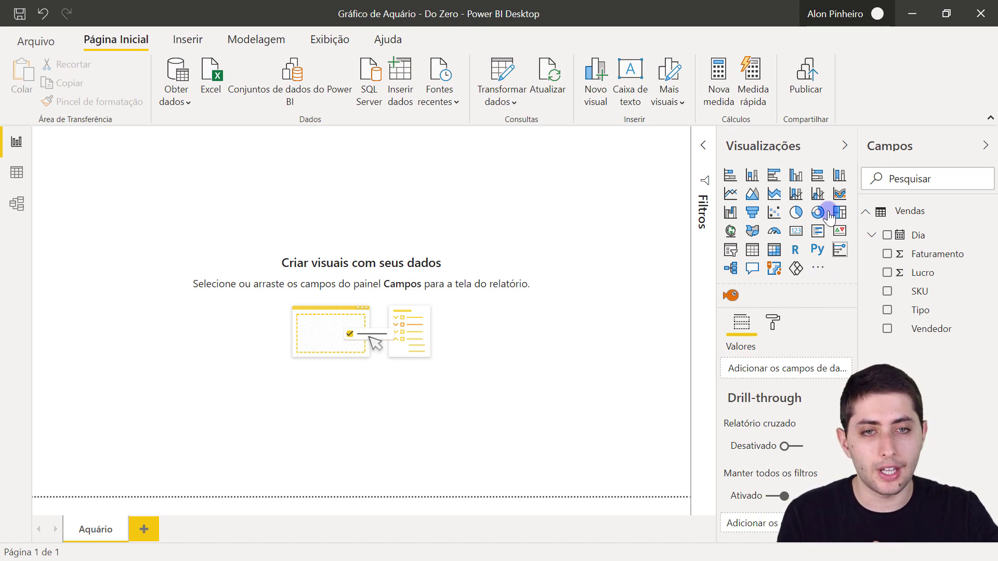
Browse the AppSource gallery of additional visuals, including the Tudo, Análise Avançada and Filtros categories.
click(818, 268)
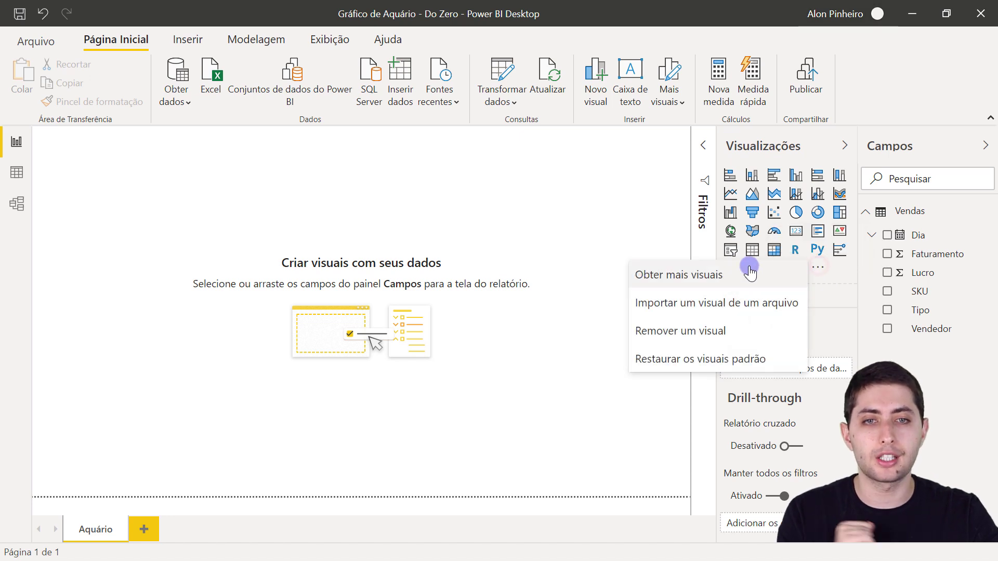
click(677, 275)
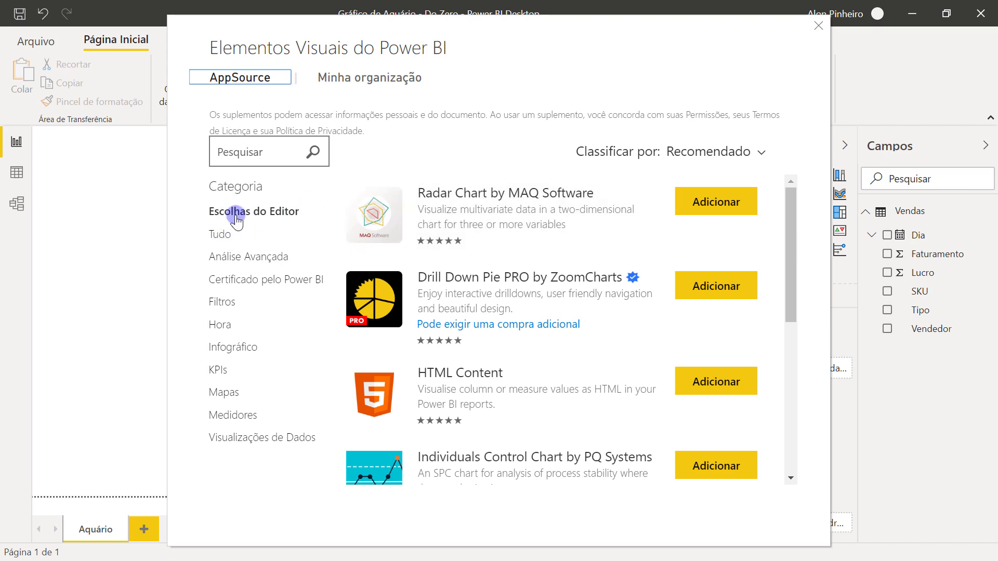
scroll(441, 297, down, 3)
scroll(445, 364, up, 3)
click(259, 263)
click(217, 234)
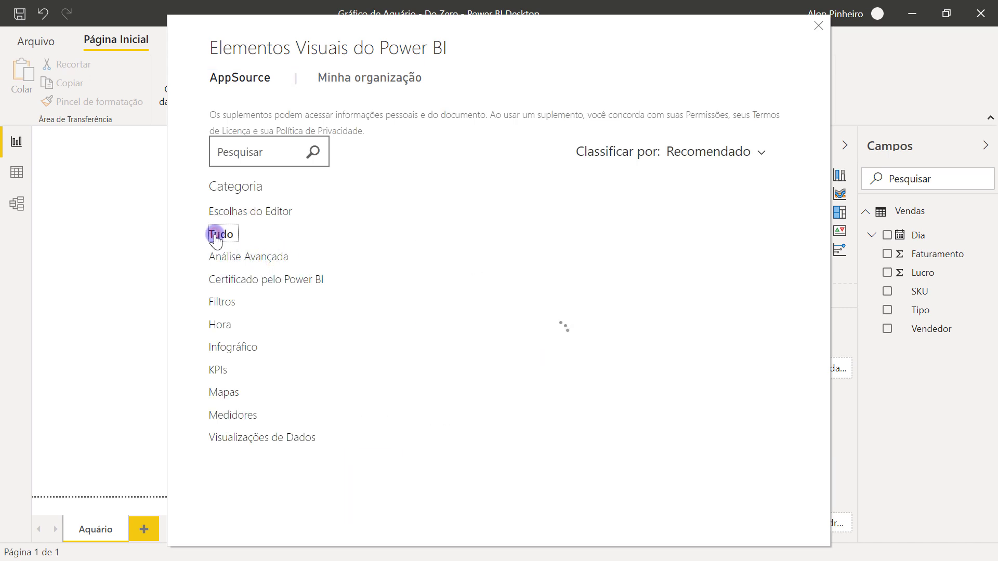
click(217, 256)
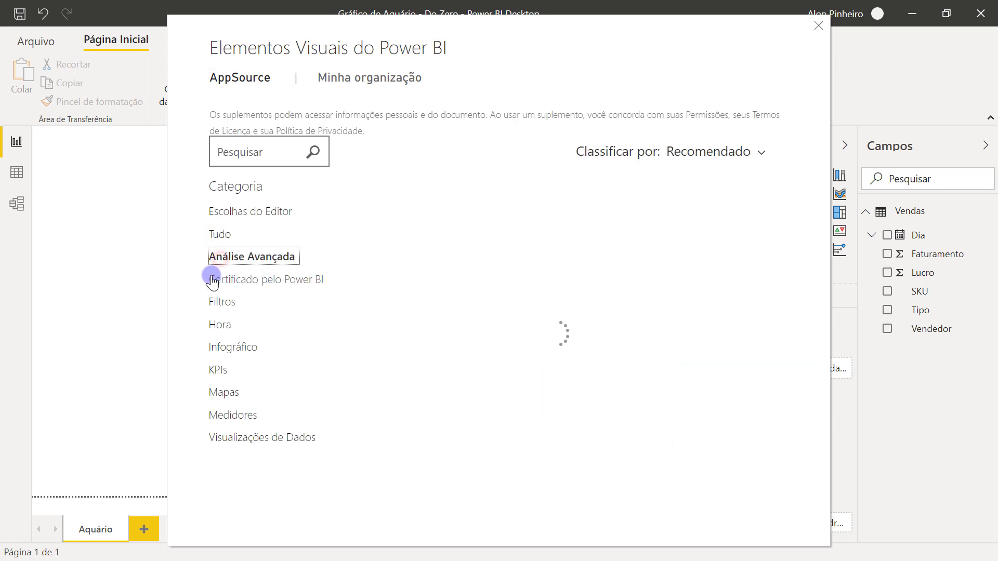
click(227, 304)
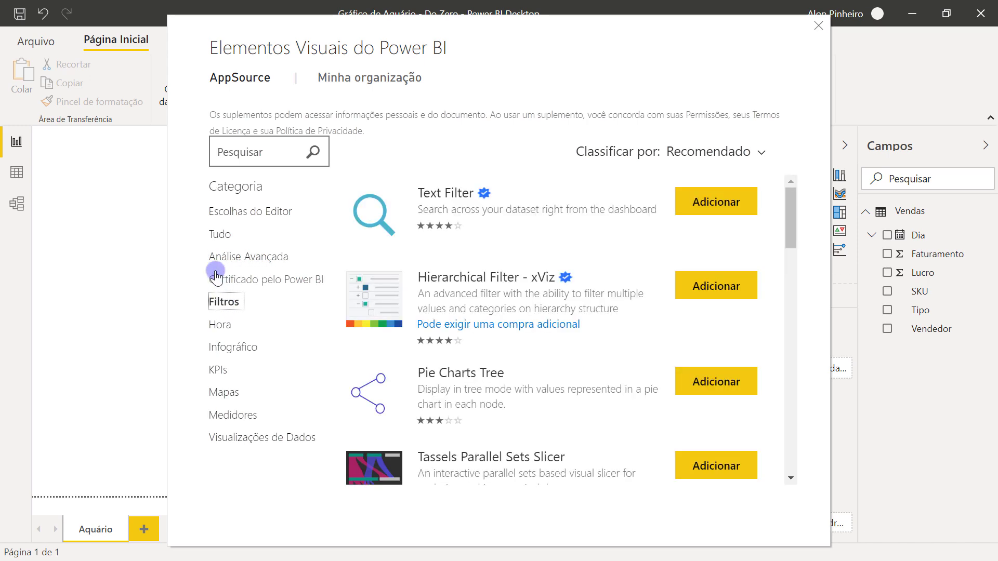
Search all AppSource visuals for "aquarium" and close the gallery without adding anything.
click(217, 236)
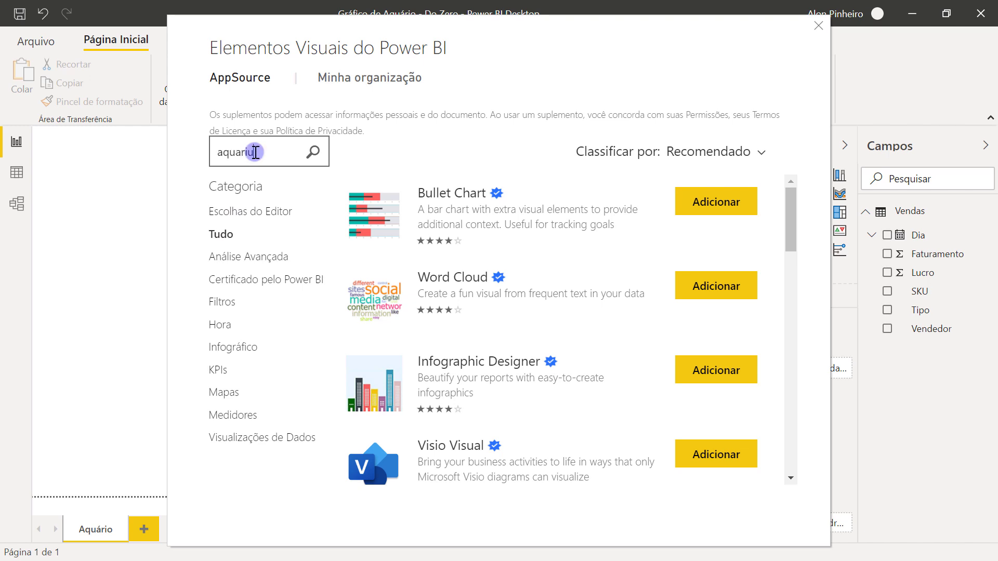
key(Return)
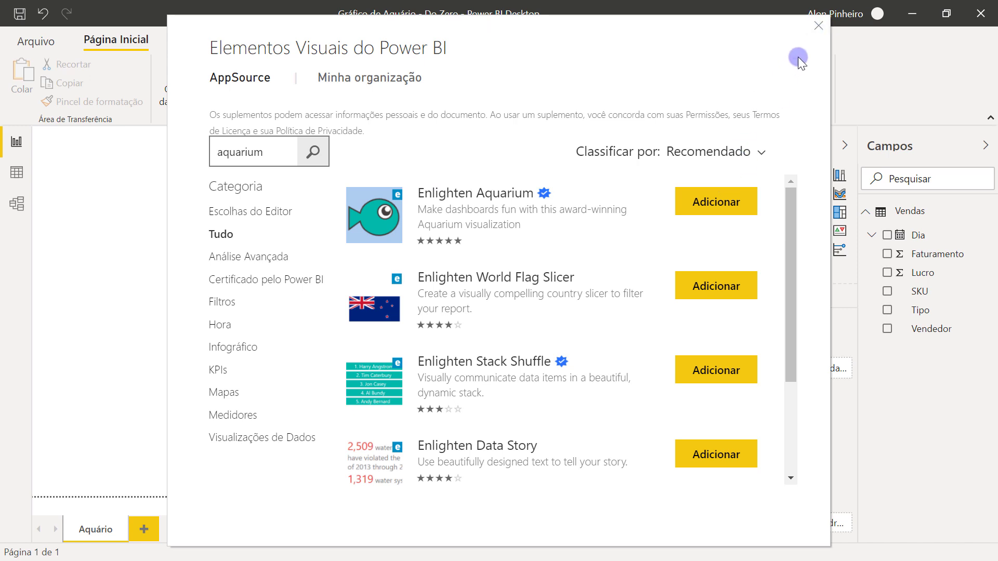
click(819, 31)
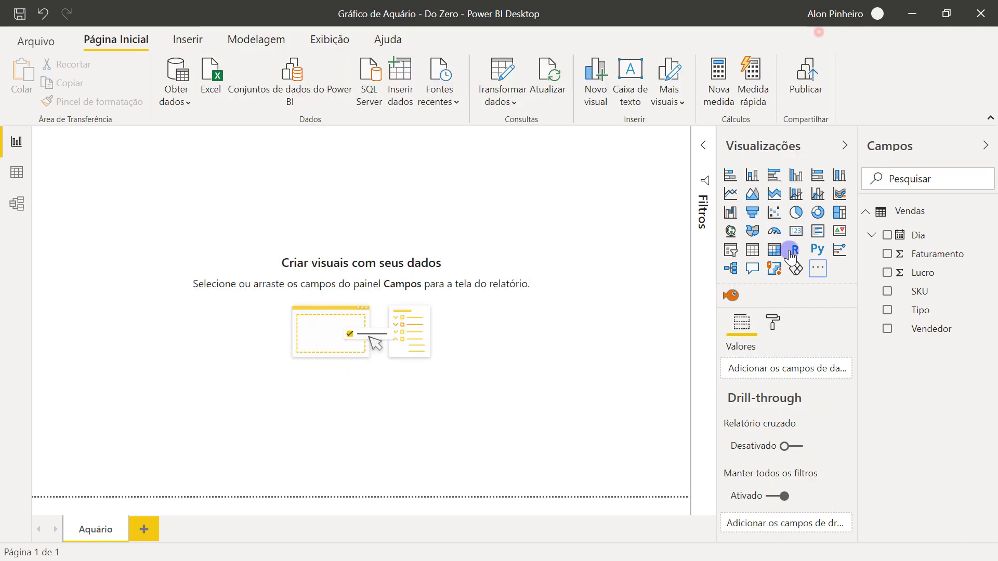
click(816, 266)
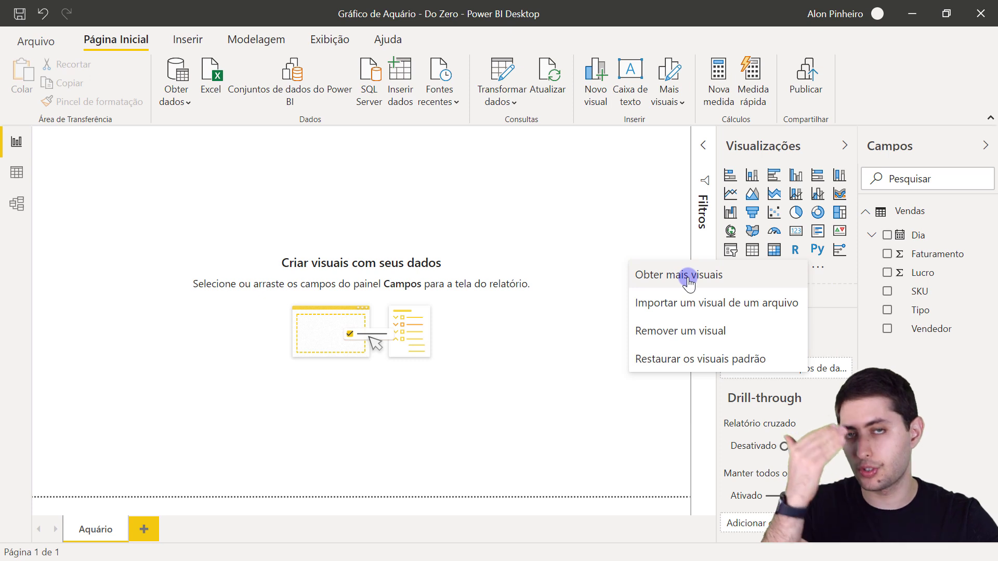
click(605, 242)
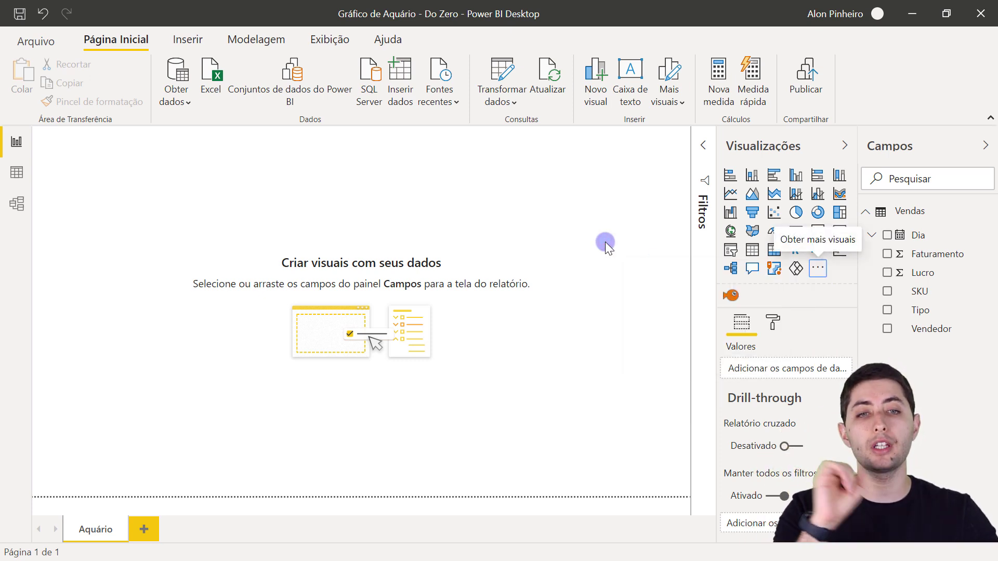
Add the Enlighten Aquarium visual to the report page and enlarge it to fill most of the canvas.
click(725, 297)
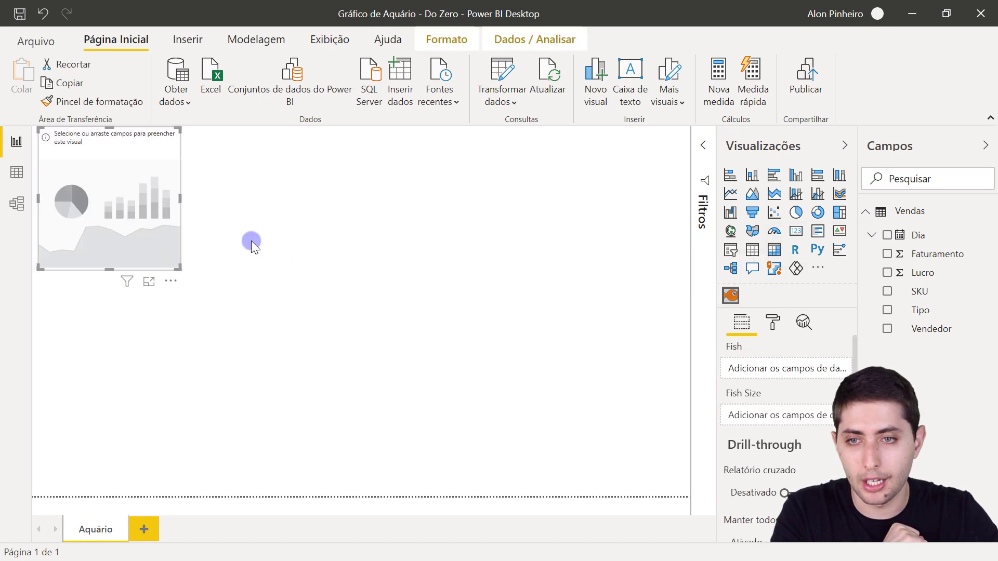
drag(179, 265, 569, 491)
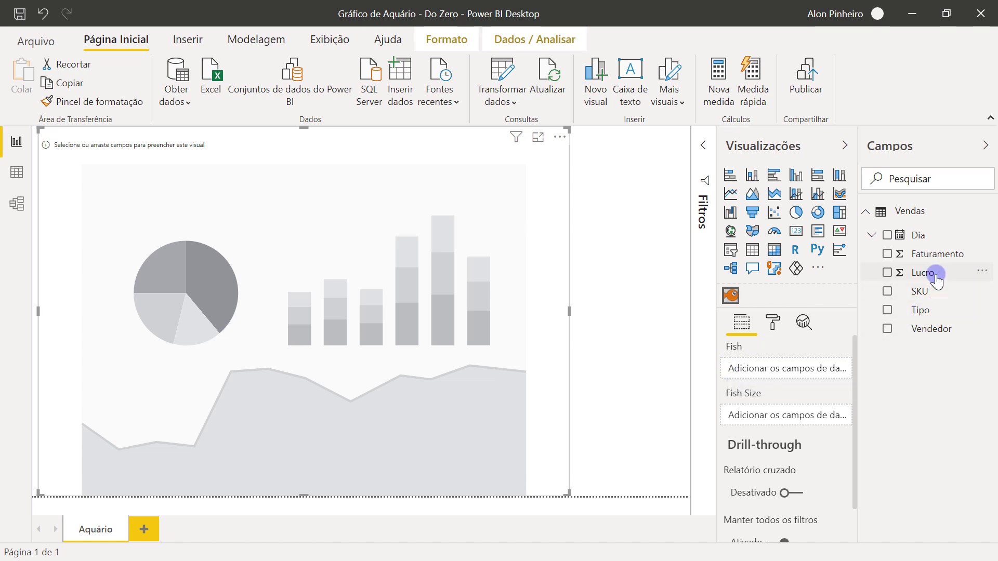
Assign the Vendedor field to the aquarium chart's Fish and the Faturamento field to its Fish Size.
click(938, 335)
drag(919, 335, 814, 373)
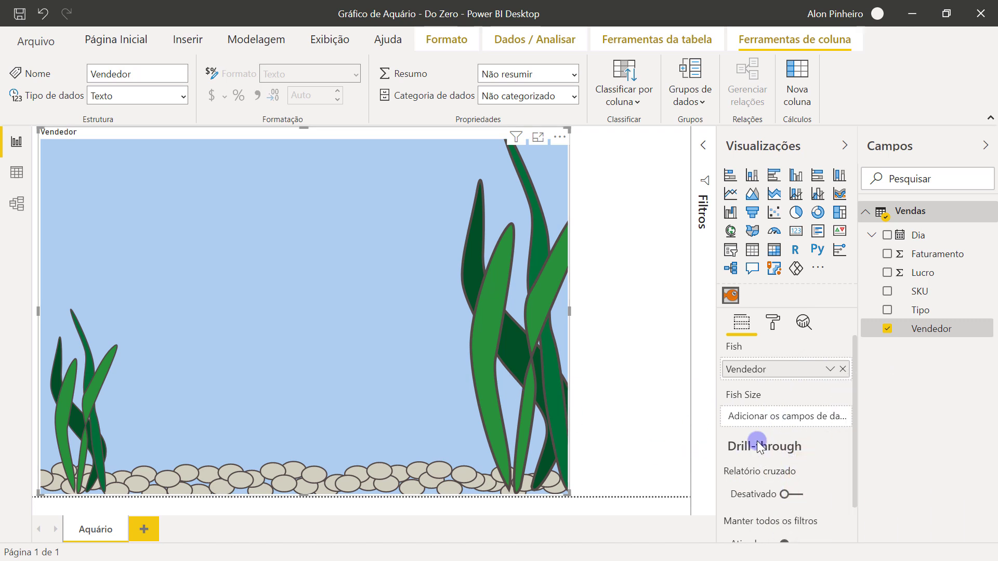
mouse_move(758, 443)
click(938, 258)
drag(938, 258, 793, 418)
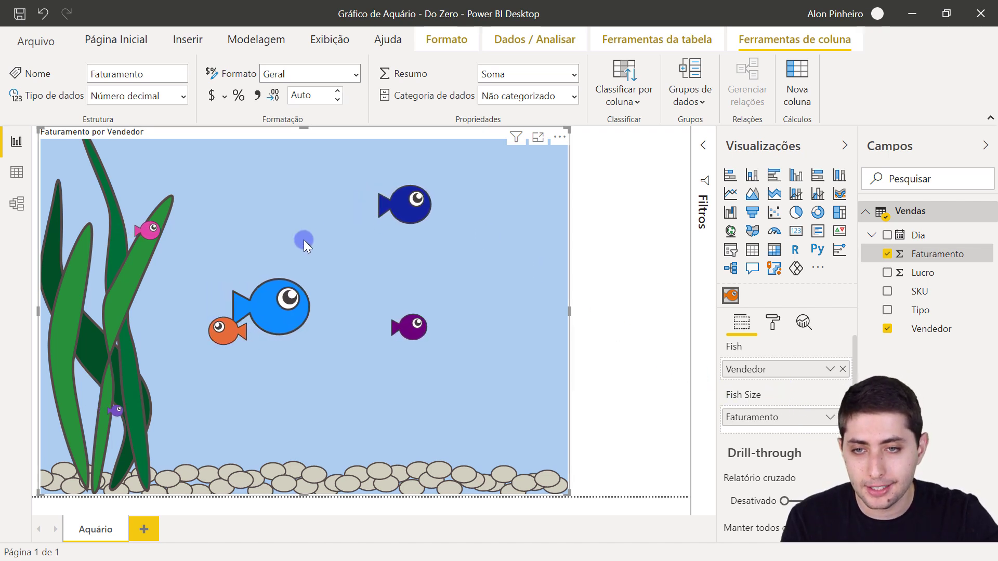
Inspect the Faturamento tooltips of individual fish in the aquarium chart.
mouse_move(294, 314)
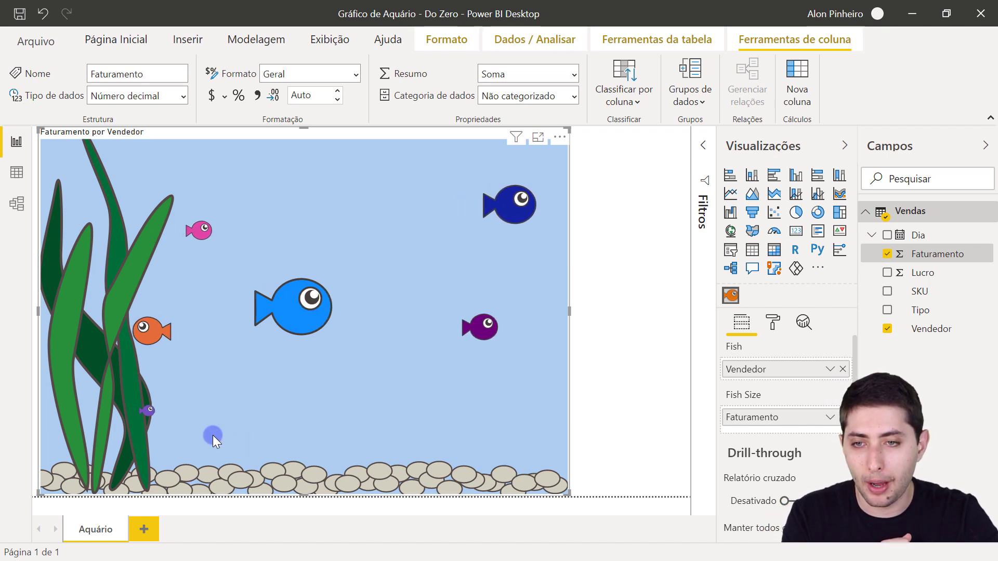
mouse_move(149, 414)
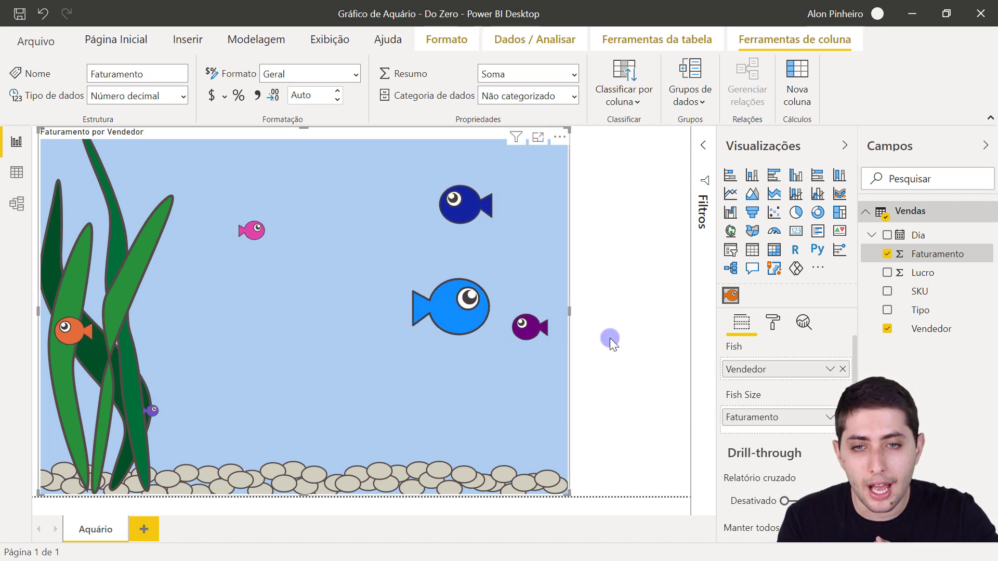
mouse_move(472, 321)
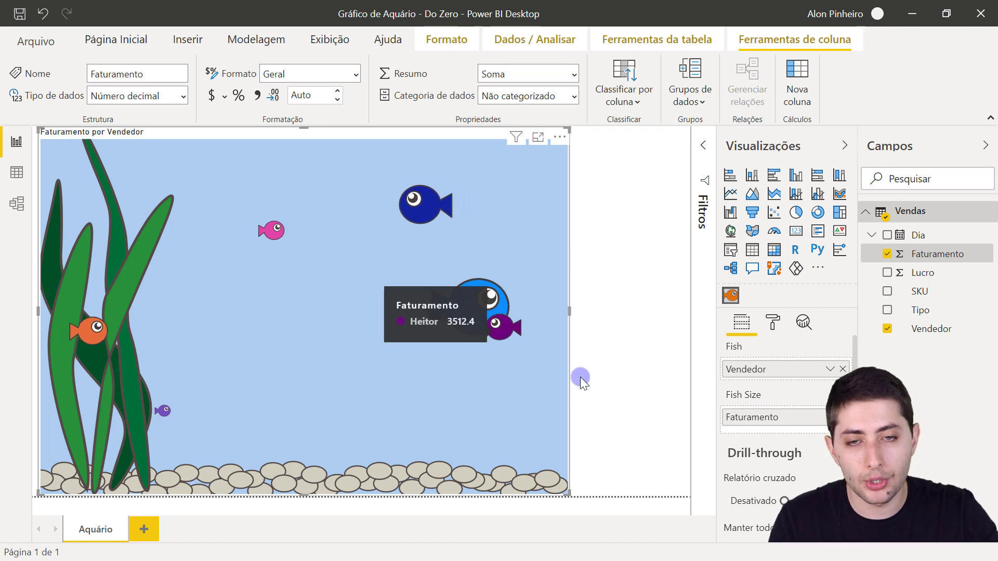
Add a matrix visual in the empty space beside the aquarium chart and reduce its height.
click(613, 333)
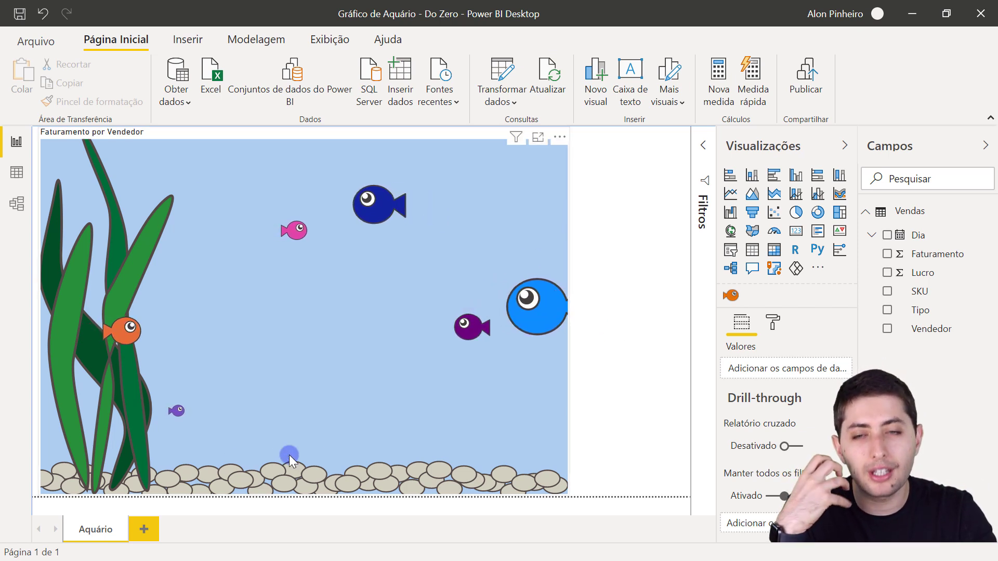
drag(598, 142, 670, 248)
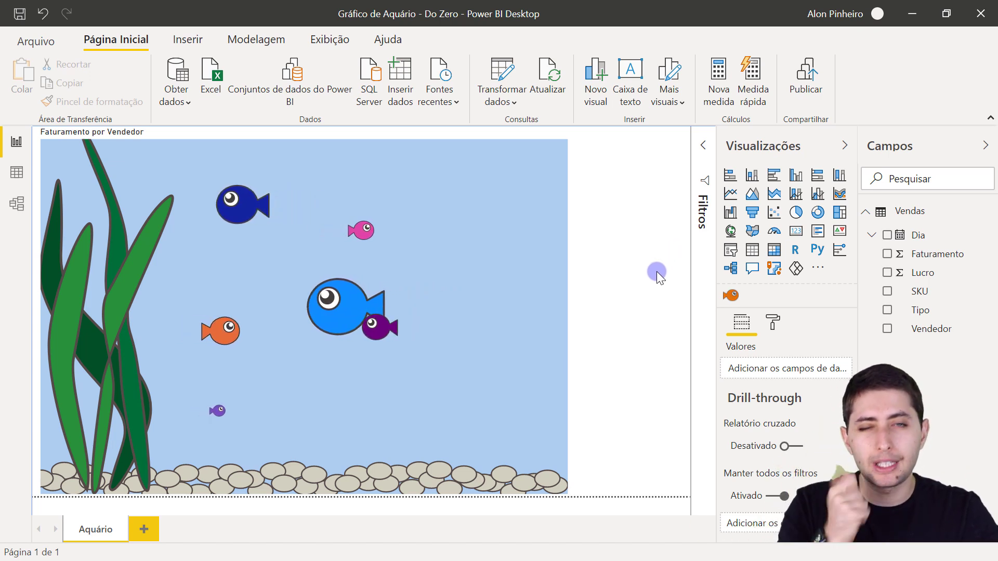
click(774, 252)
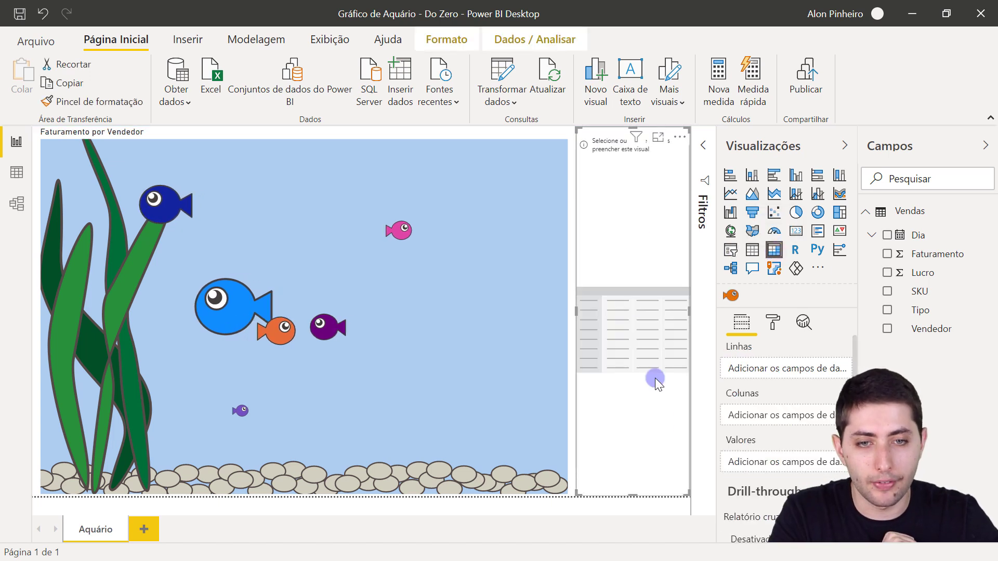
mouse_move(632, 494)
mouse_down()
mouse_move(641, 467)
mouse_move(638, 295)
mouse_move(650, 252)
mouse_move(641, 224)
mouse_move(638, 244)
mouse_move(640, 233)
mouse_up()
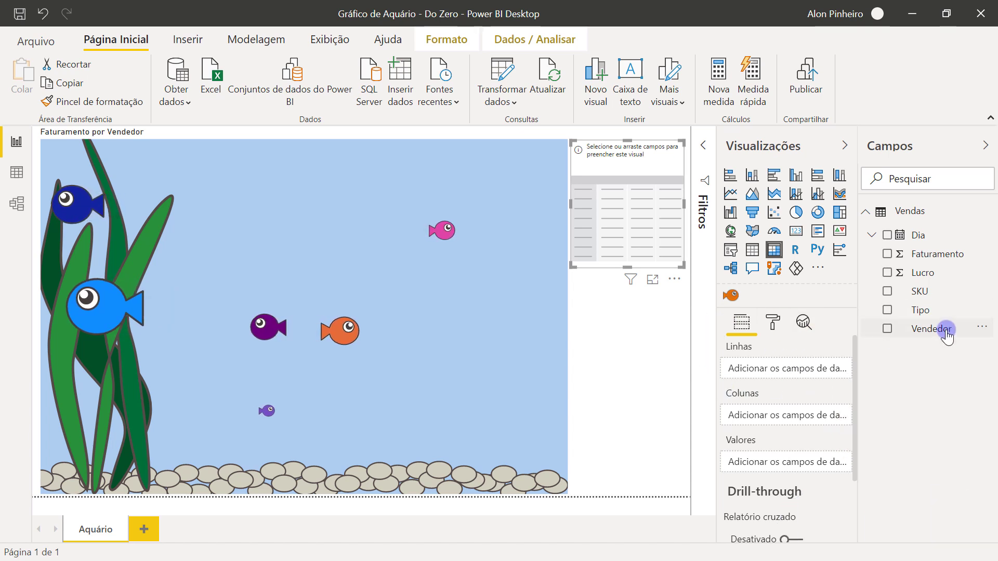
Assign Vendedor to the matrix rows and Faturamento to its values.
drag(883, 349, 798, 377)
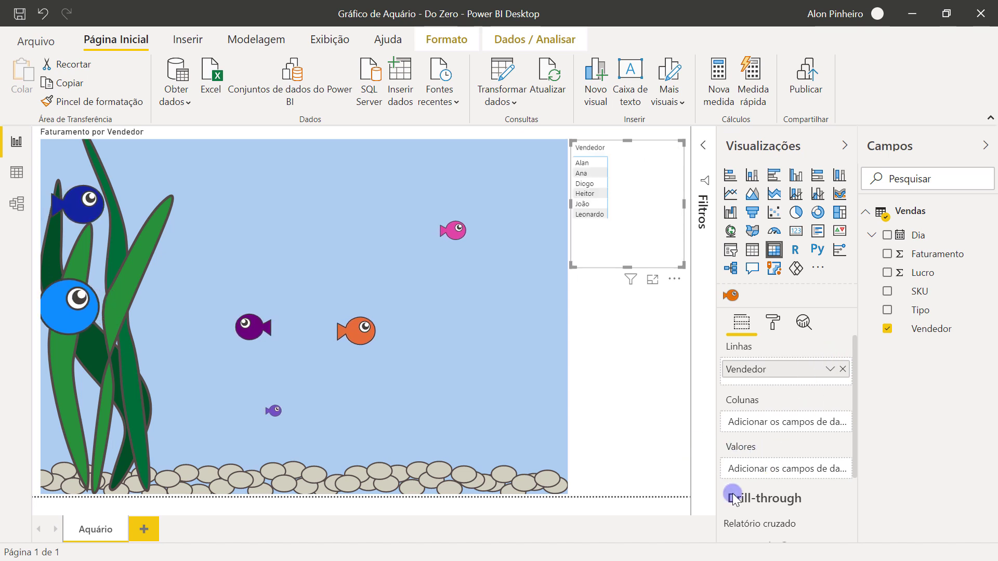
drag(928, 286, 799, 470)
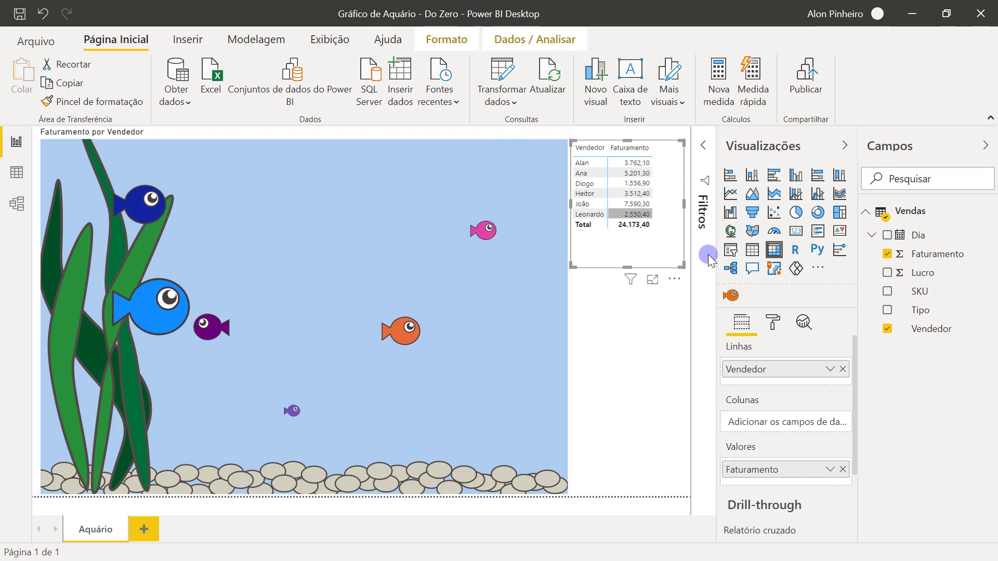
Filter the matrix's formatting options by "tamanho" and set the grid and column header text sizes to 14 pt.
click(773, 324)
click(762, 346)
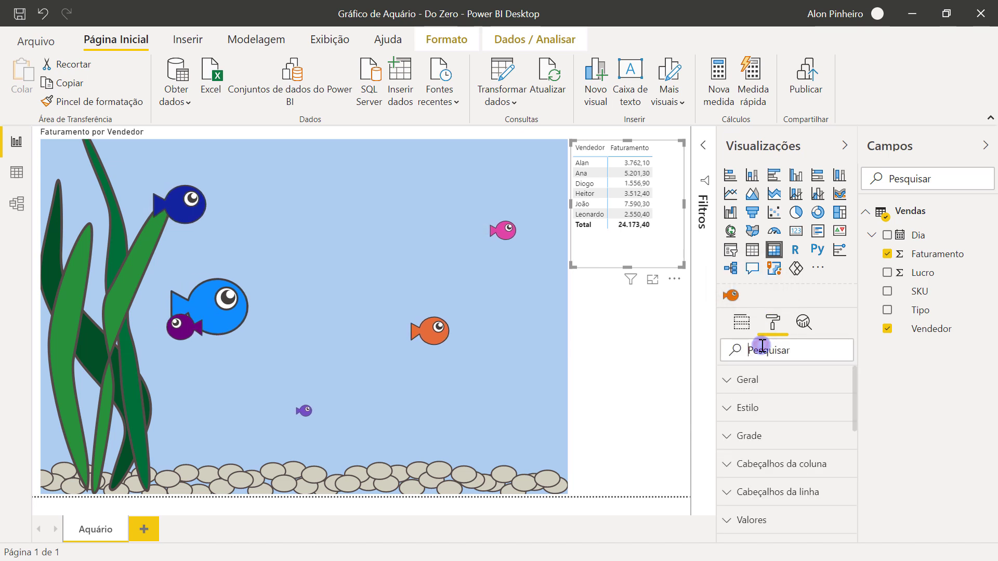
text(tamanh)
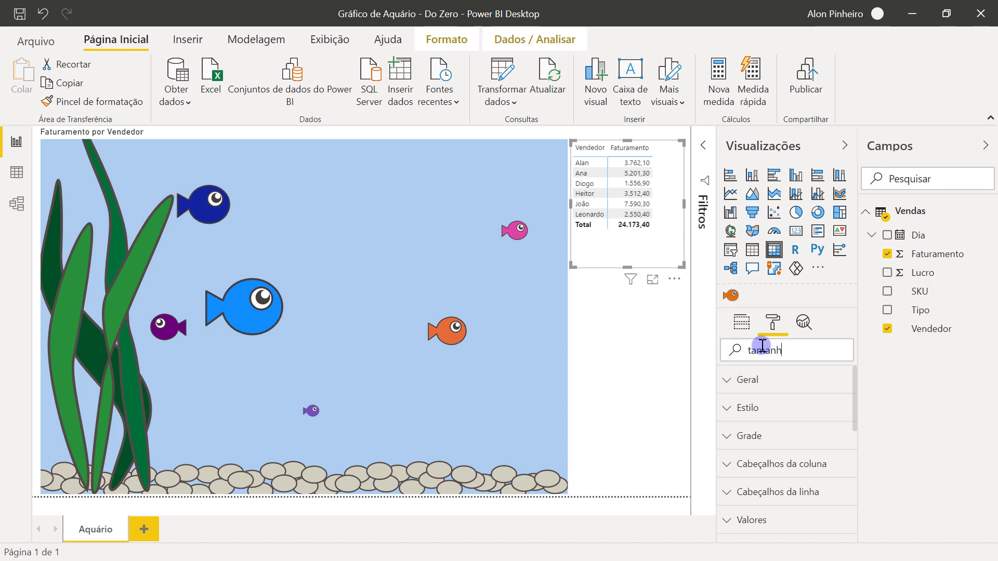
text(o)
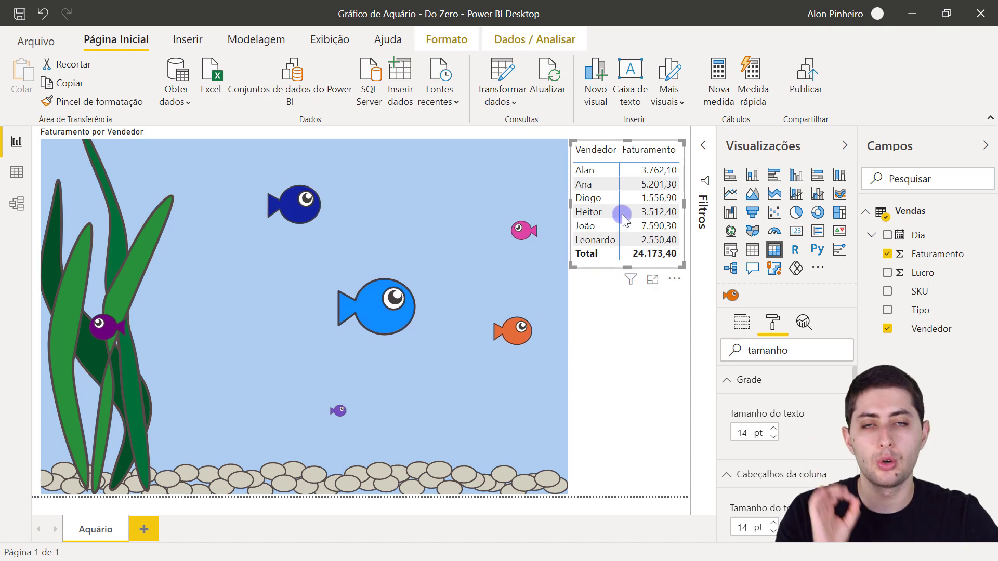
Sort the matrix by Faturamento in descending order and turn on conditional-formatting data bars for Faturamento.
click(651, 156)
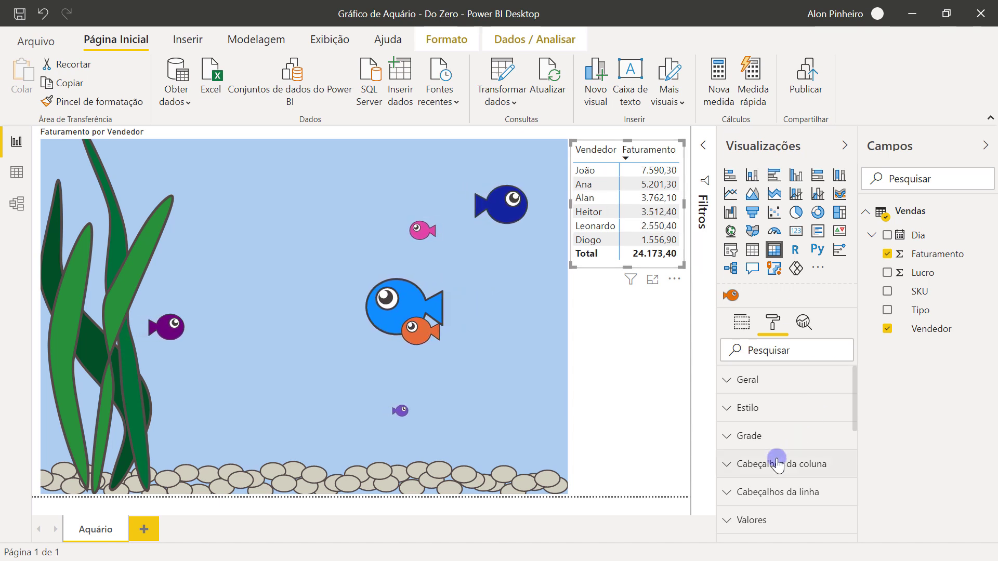
scroll(778, 465, down, 3)
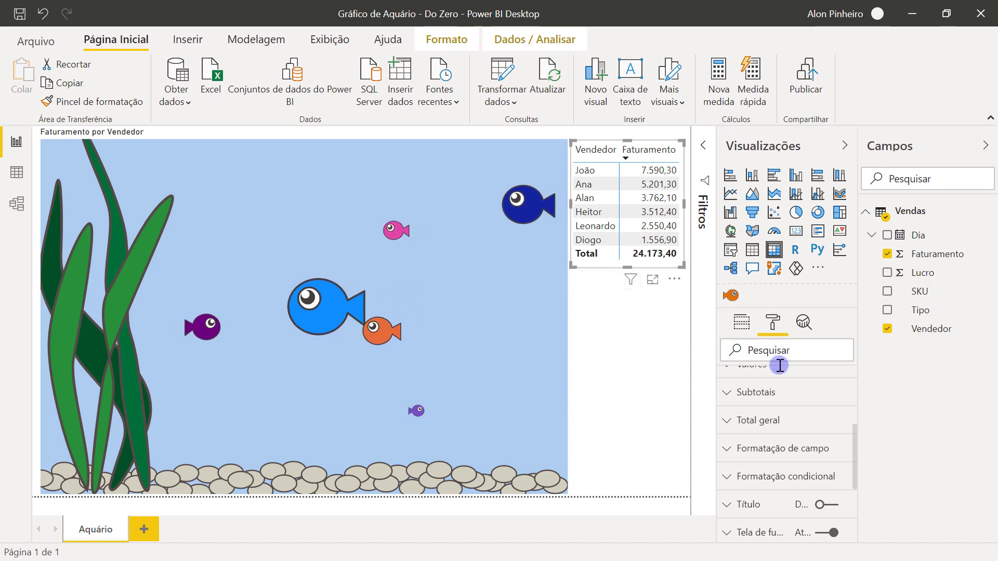
click(786, 478)
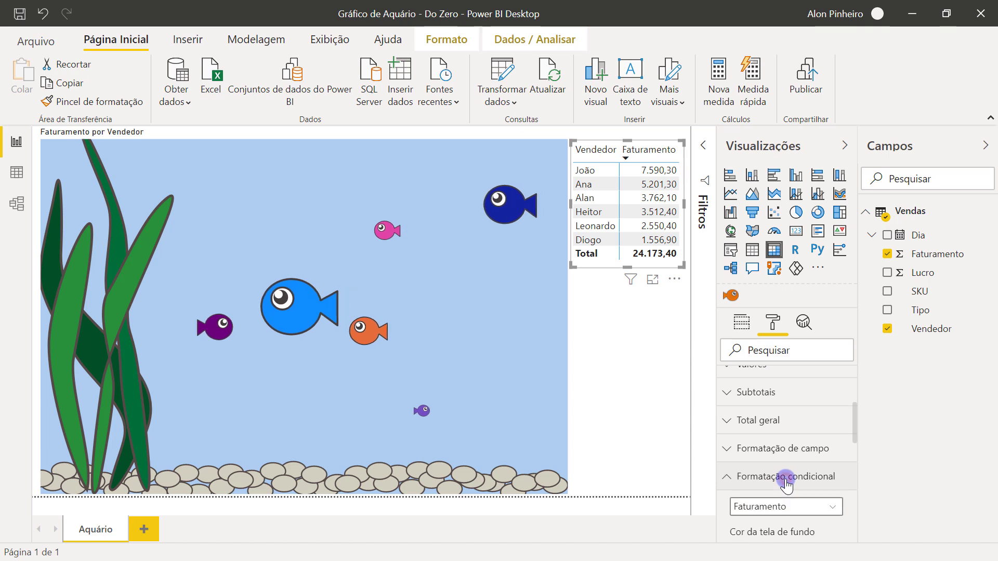
scroll(786, 484, down, 5)
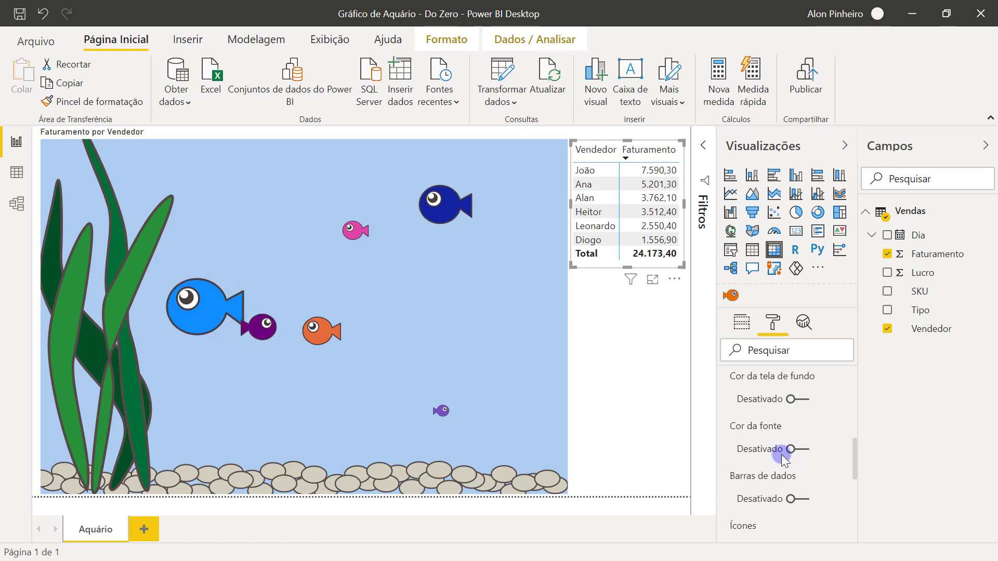
click(791, 500)
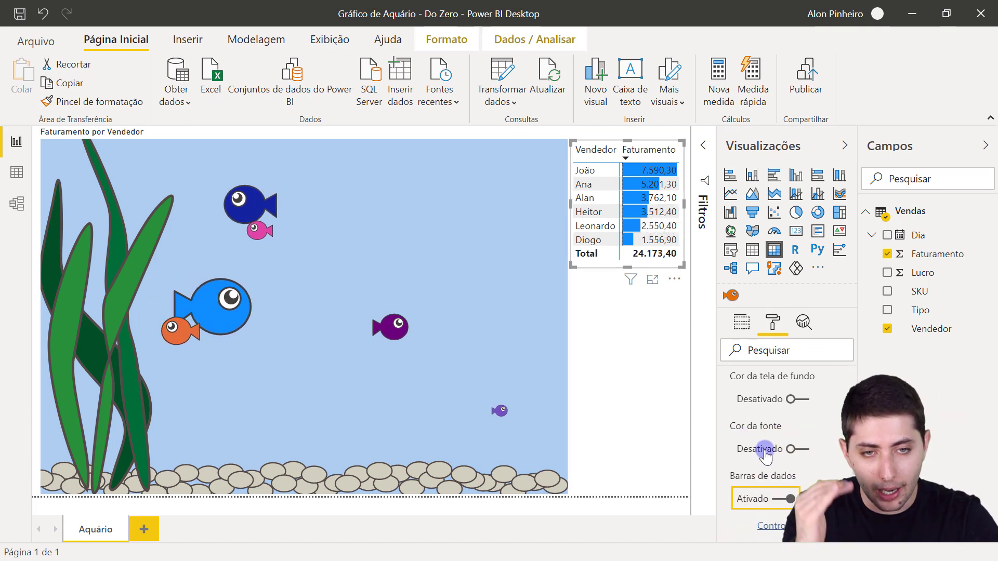
Turn on the border (Borda) and shadow (Sombra) for the matrix and deselect it.
scroll(768, 457, down, 5)
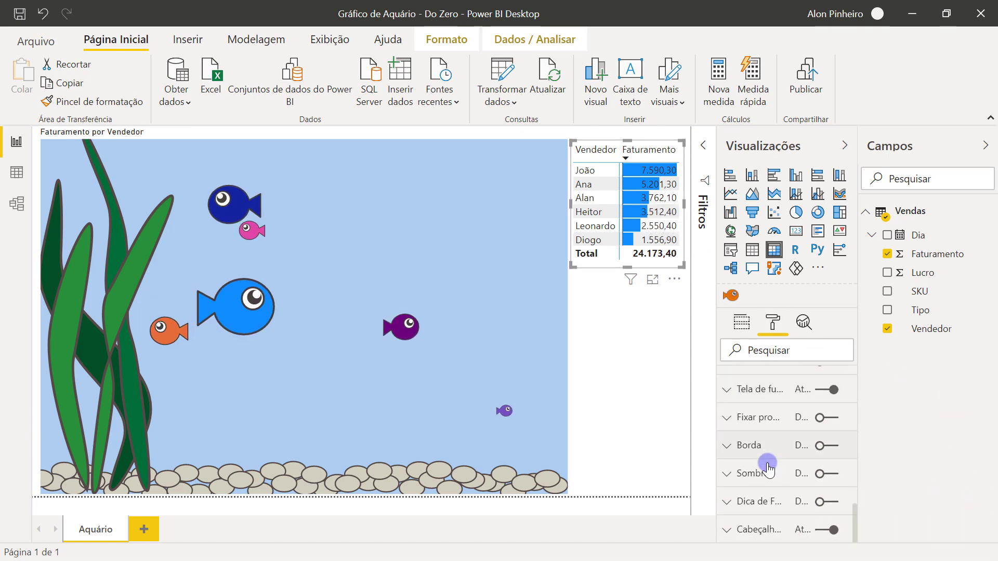
click(826, 446)
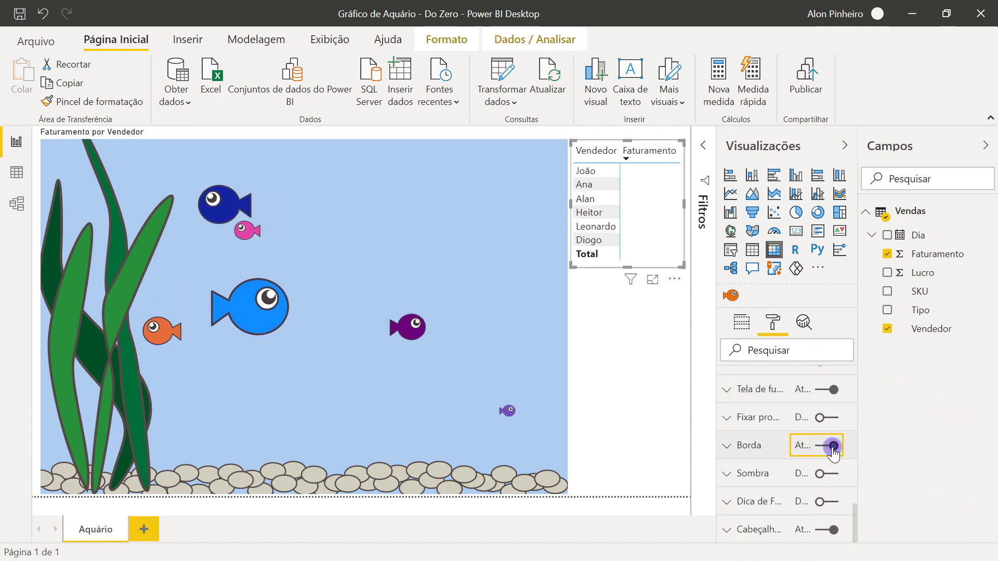
click(826, 472)
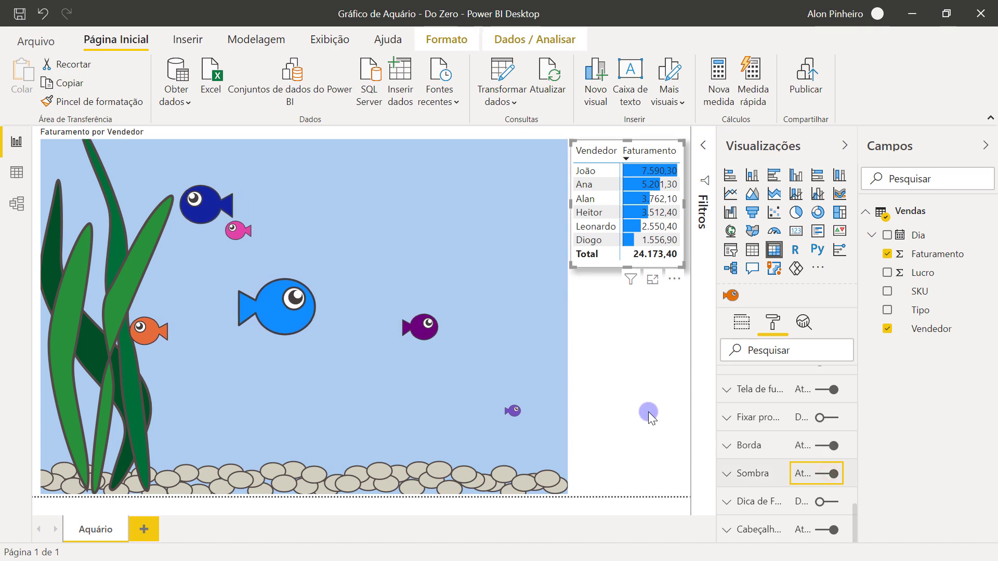
click(648, 414)
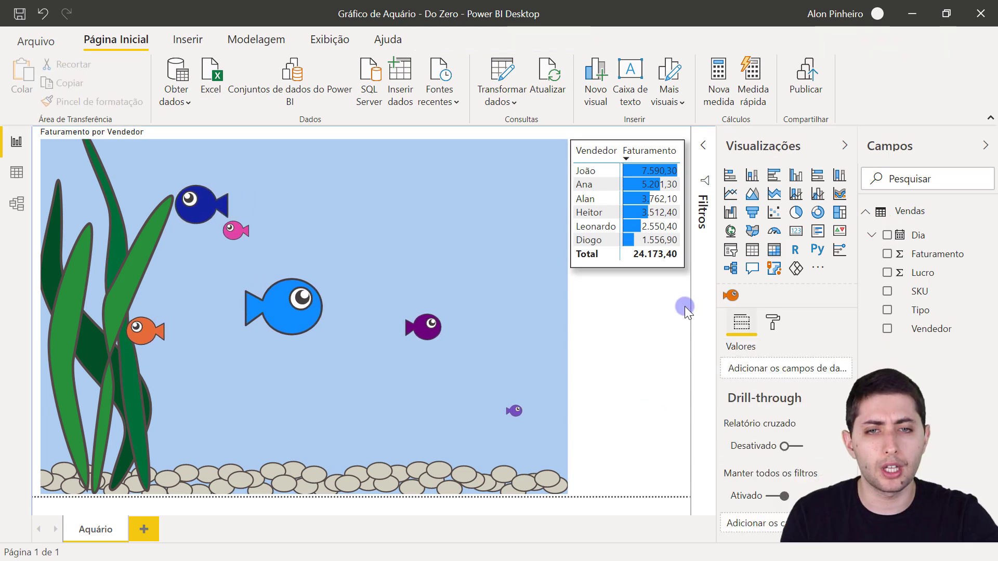
Turn on the border (Borda) and shadow (Sombra) for the aquarium chart.
click(502, 184)
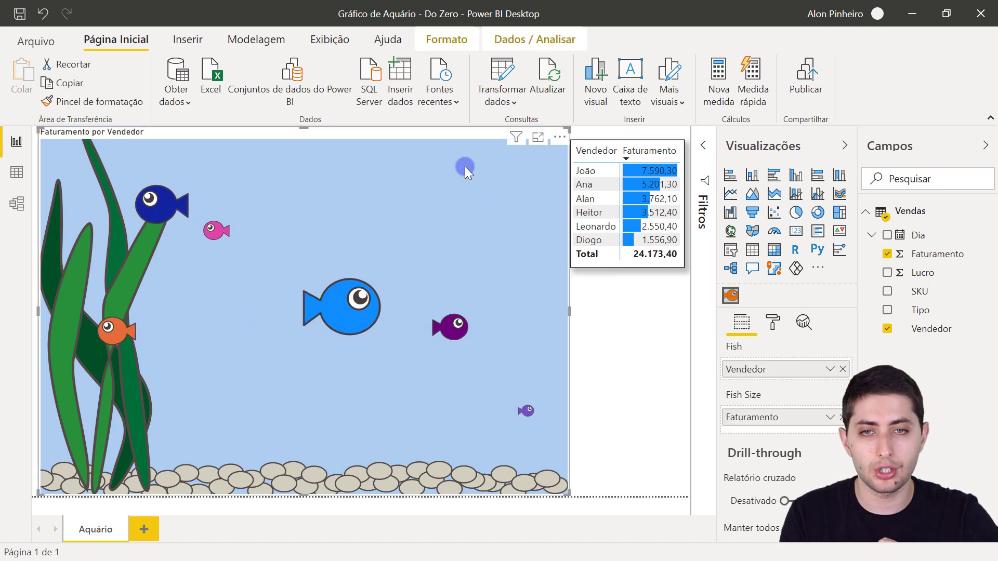
click(773, 323)
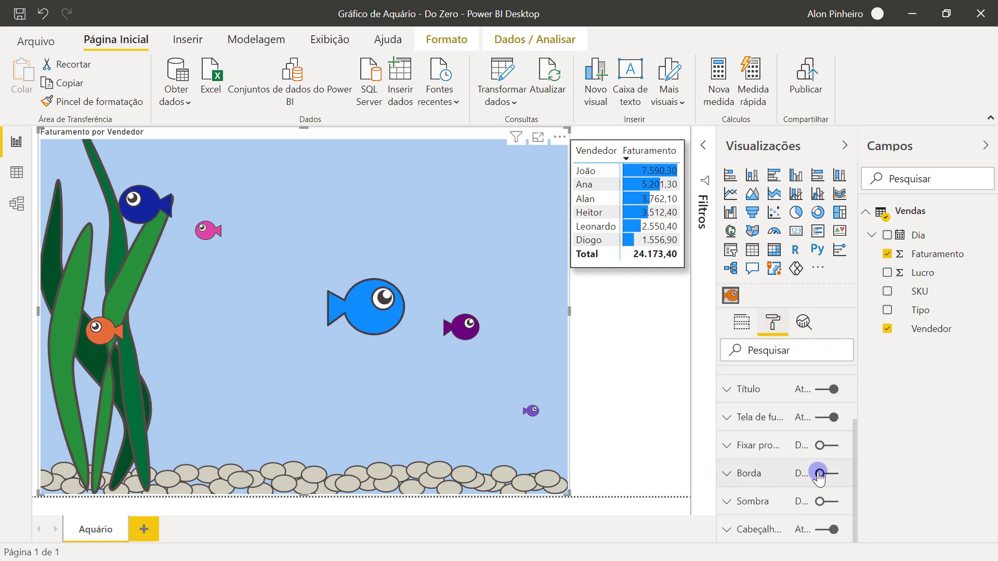
click(821, 473)
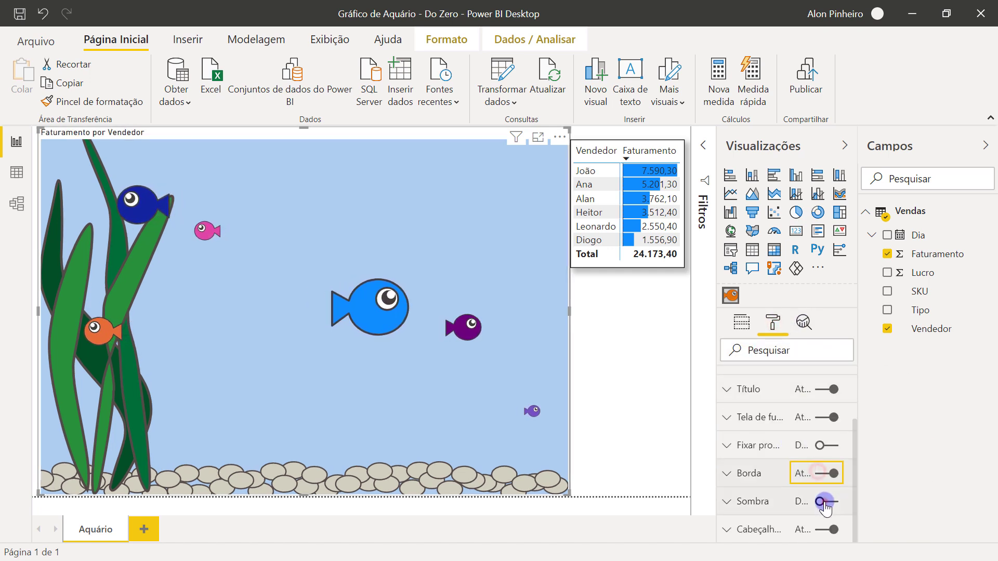
click(656, 425)
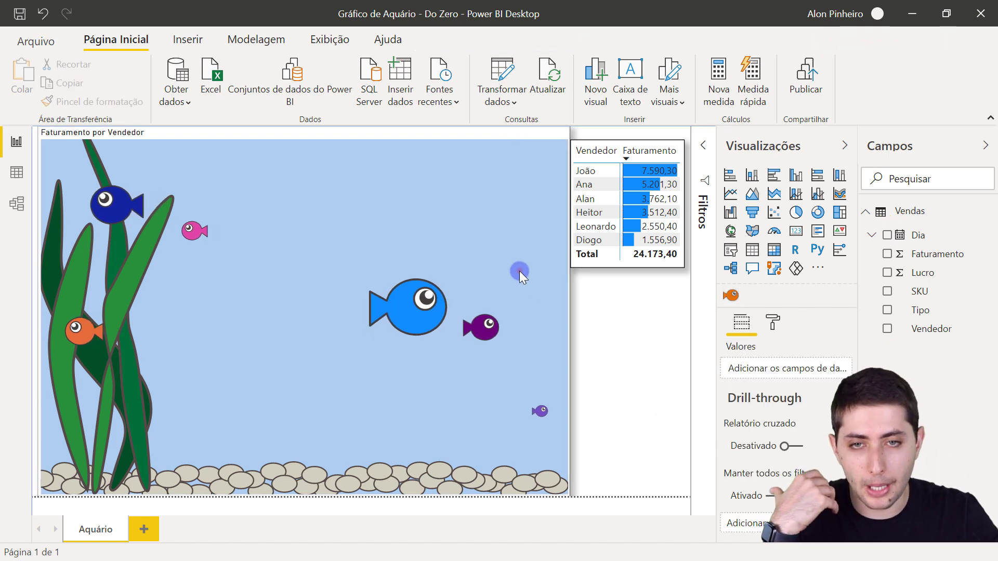
Lower the aquarium chart's upper edge to align it with the top of the matrix.
click(297, 131)
drag(302, 130, 345, 170)
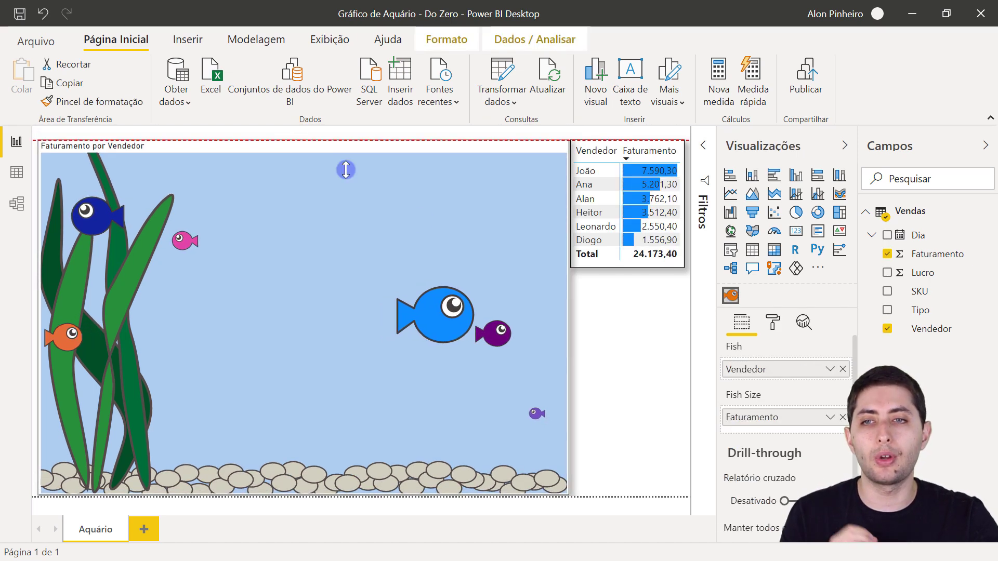
click(622, 307)
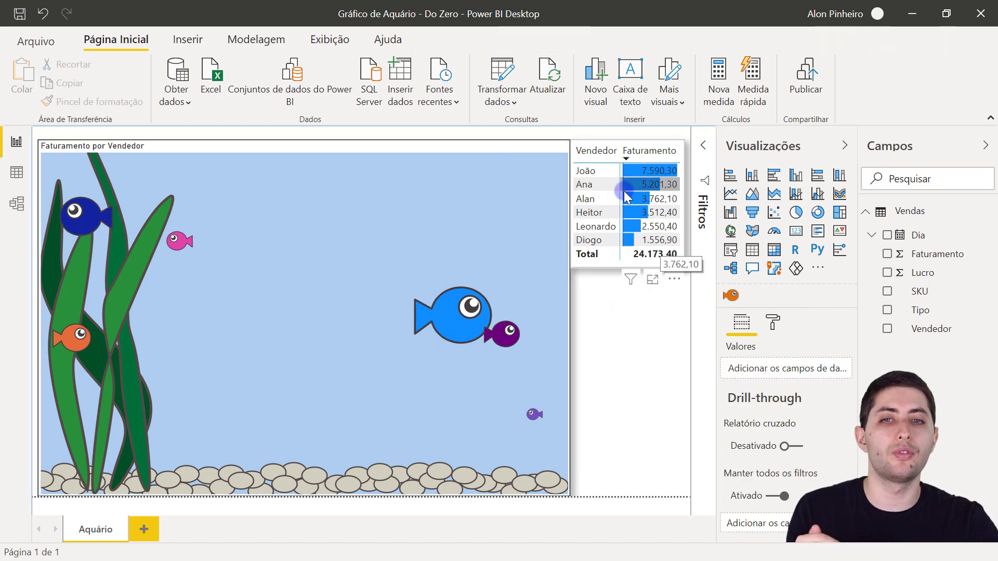
Compare the fish and their Faturamento tooltips in the aquarium chart with the matrix rows.
click(460, 326)
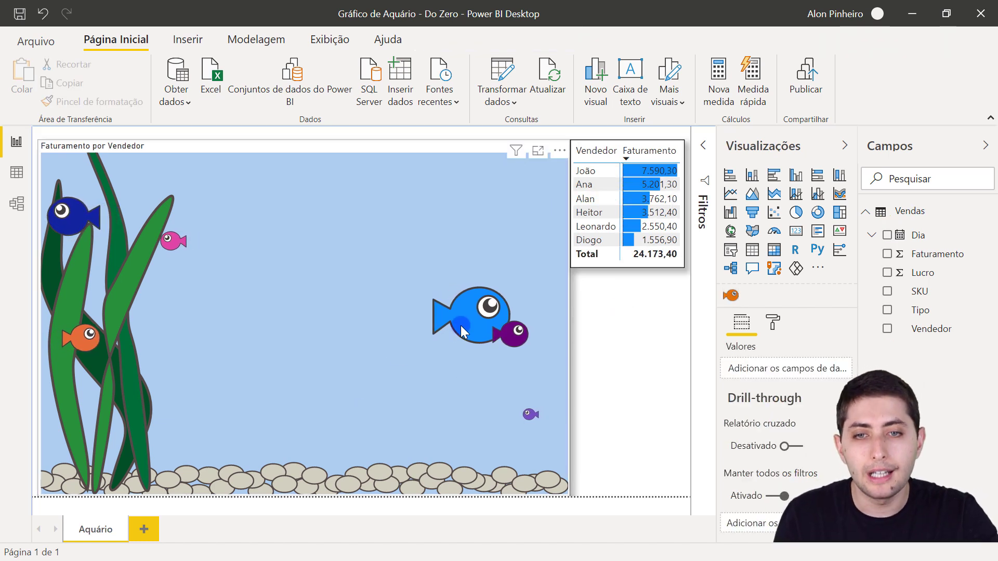
click(643, 195)
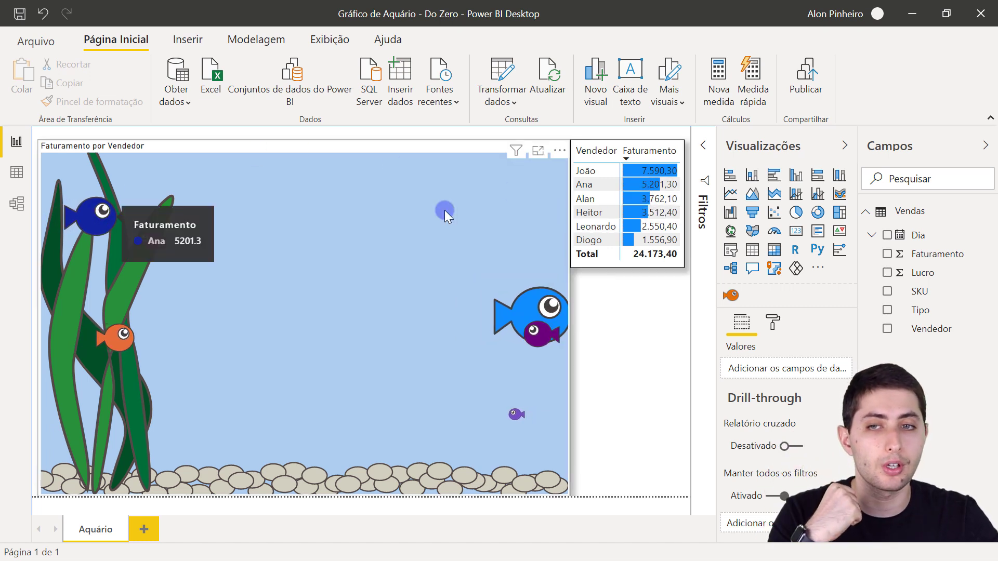
click(586, 418)
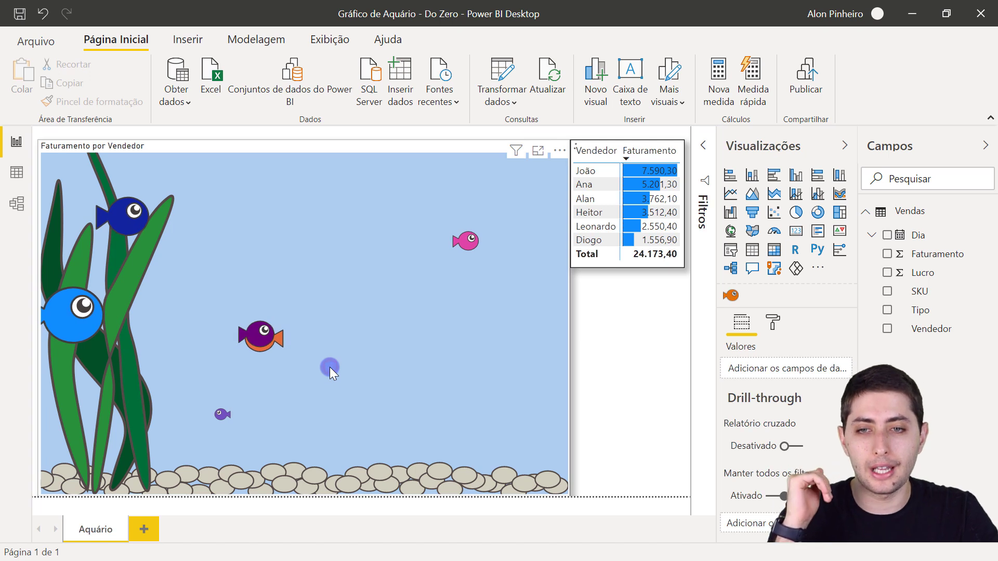
Try Triangle Fish as the aquarium chart's Series 1 fish shape and settle on Sharks.
click(202, 360)
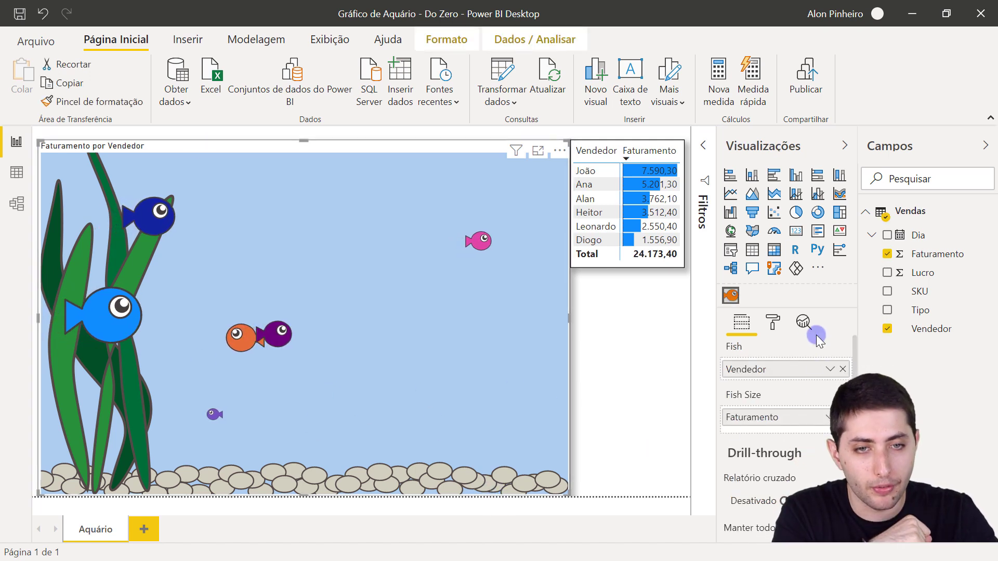
click(775, 324)
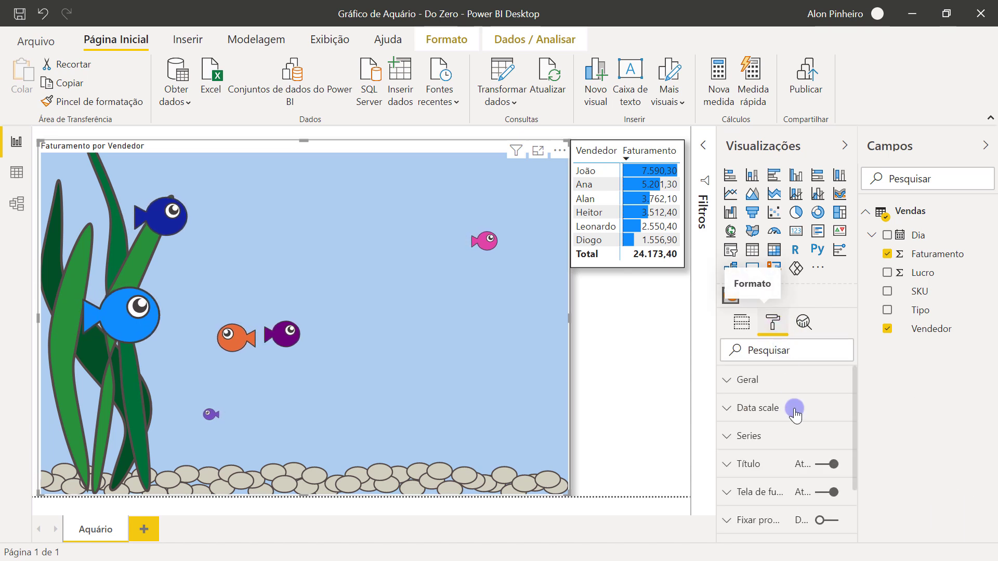
scroll(764, 407, down, 3)
scroll(764, 408, up, 3)
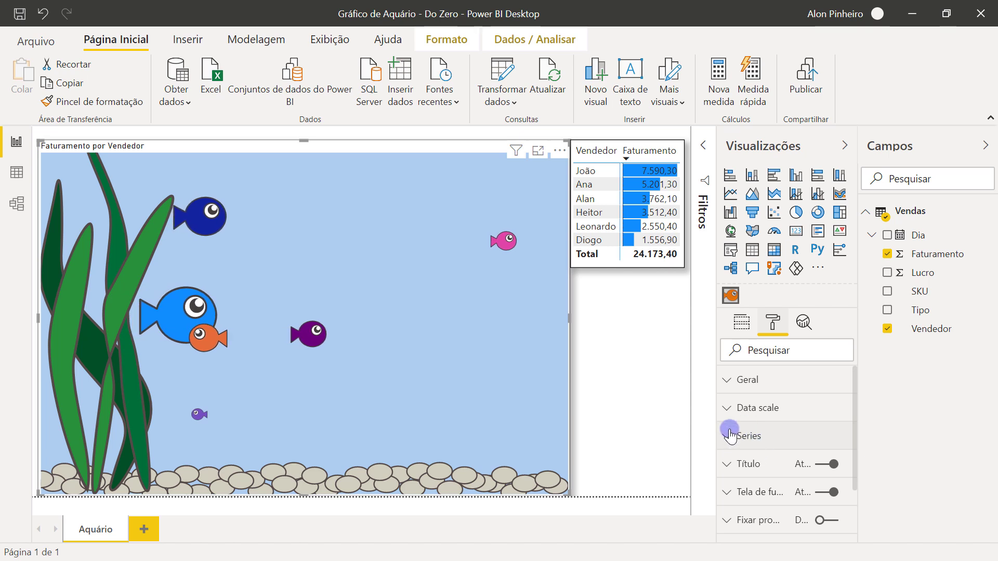
click(747, 441)
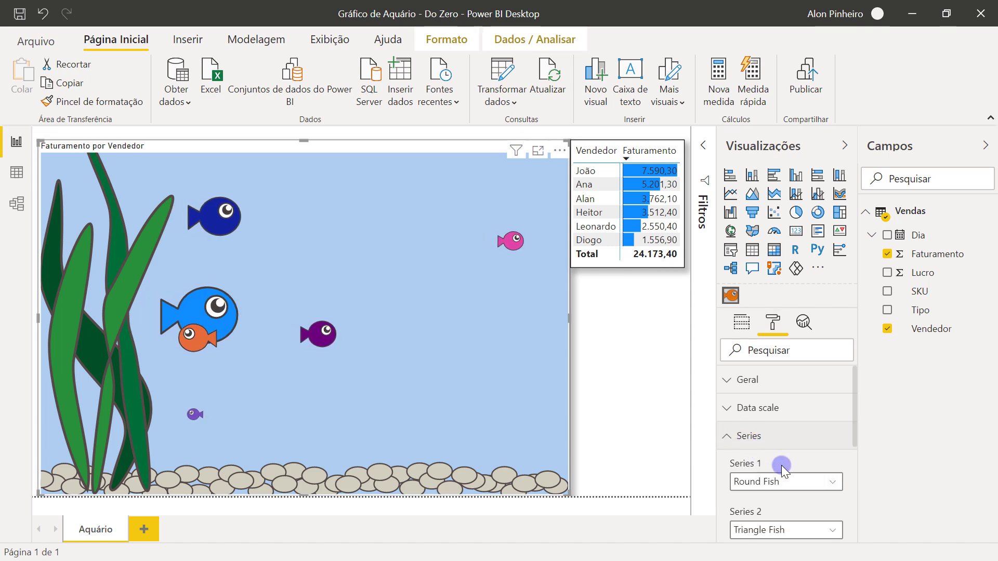
scroll(765, 452, down, 2)
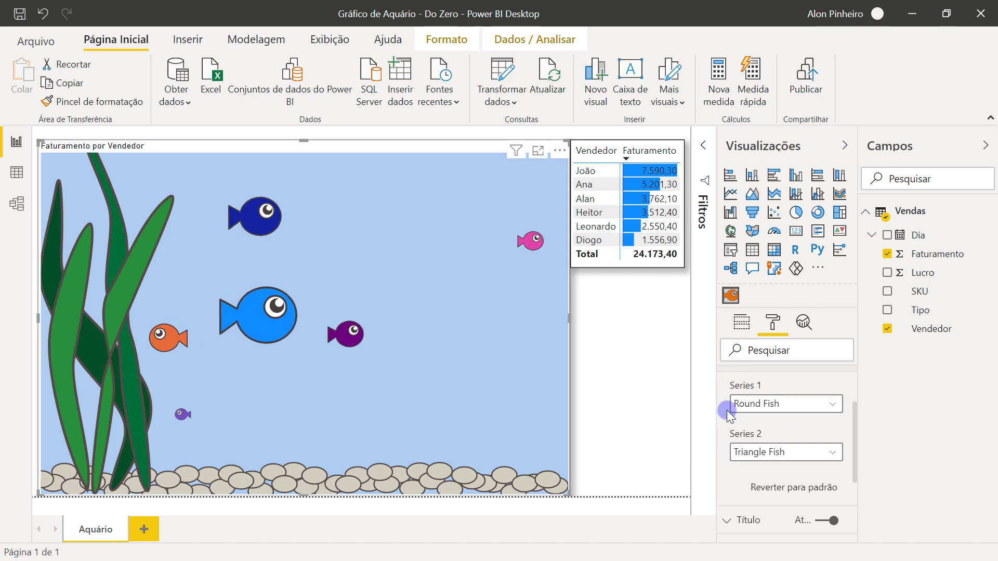
click(765, 406)
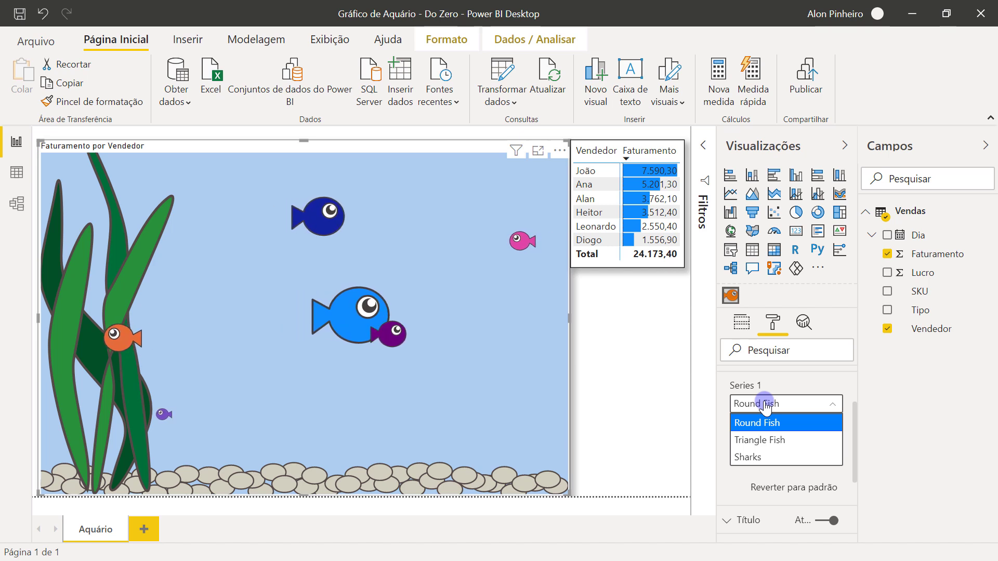
click(774, 441)
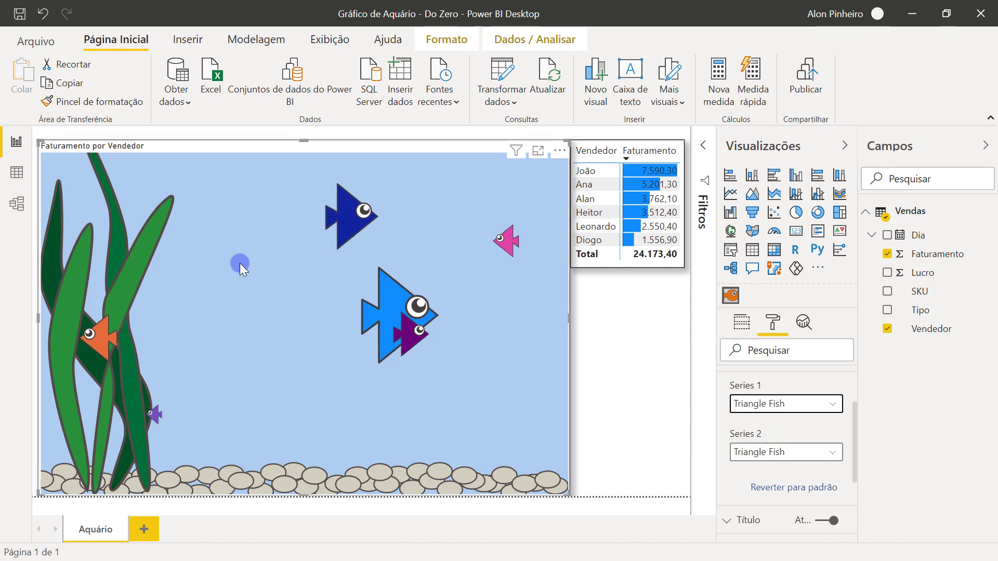
click(744, 408)
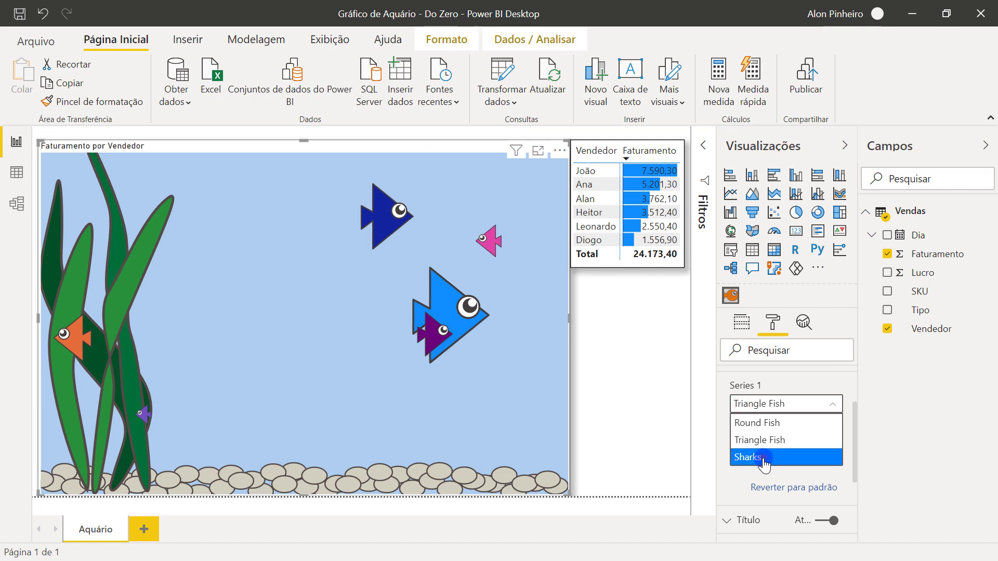
click(765, 457)
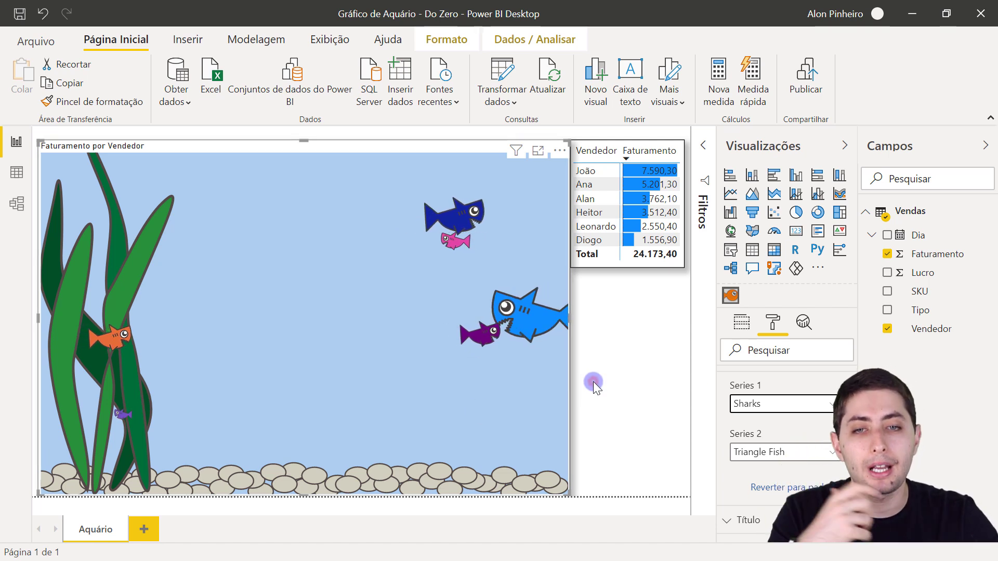
Highlight individual sellers' fish in the aquarium chart by selecting their matrix rows one at a time, and clear the selection.
click(641, 291)
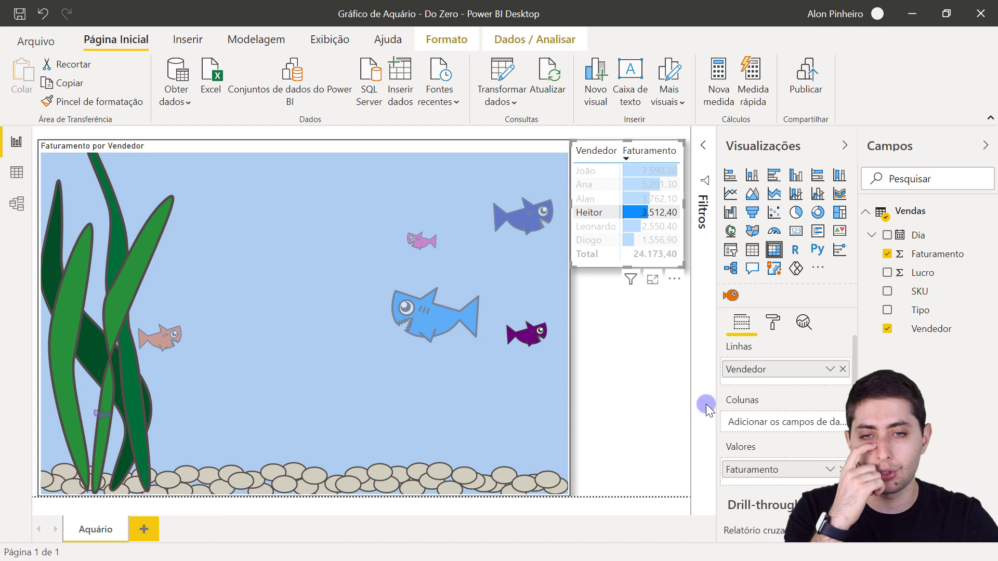
click(522, 325)
click(544, 341)
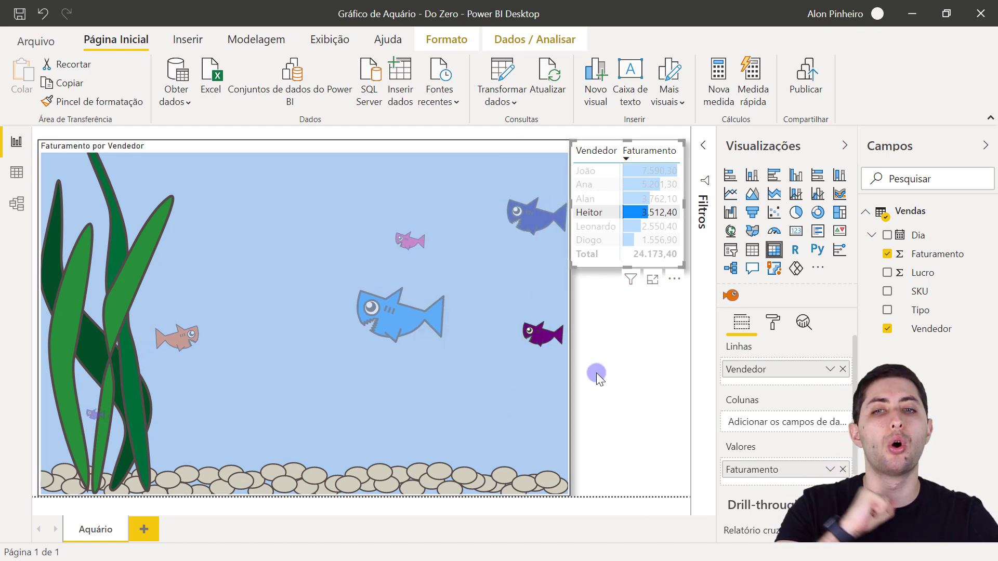
click(637, 260)
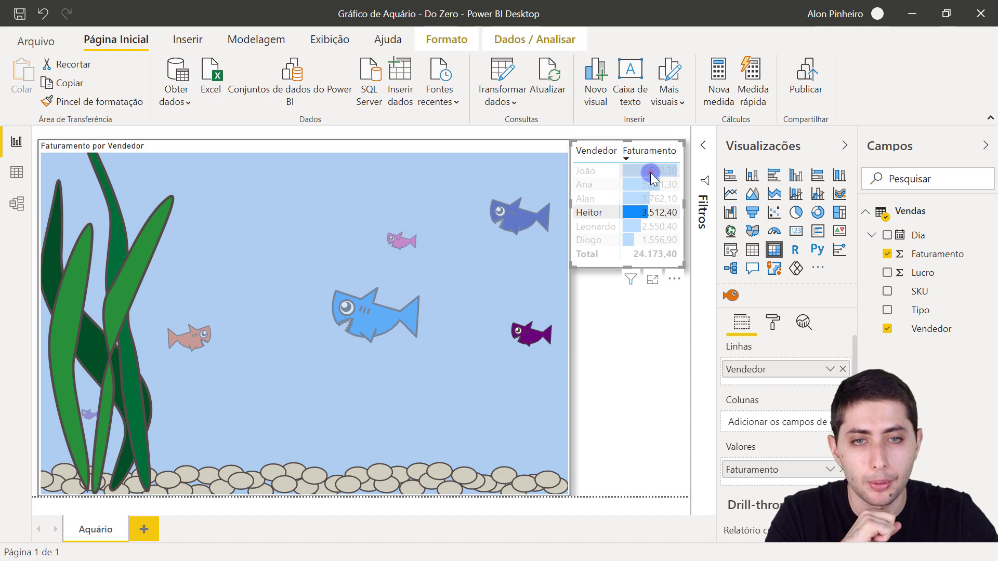
click(650, 172)
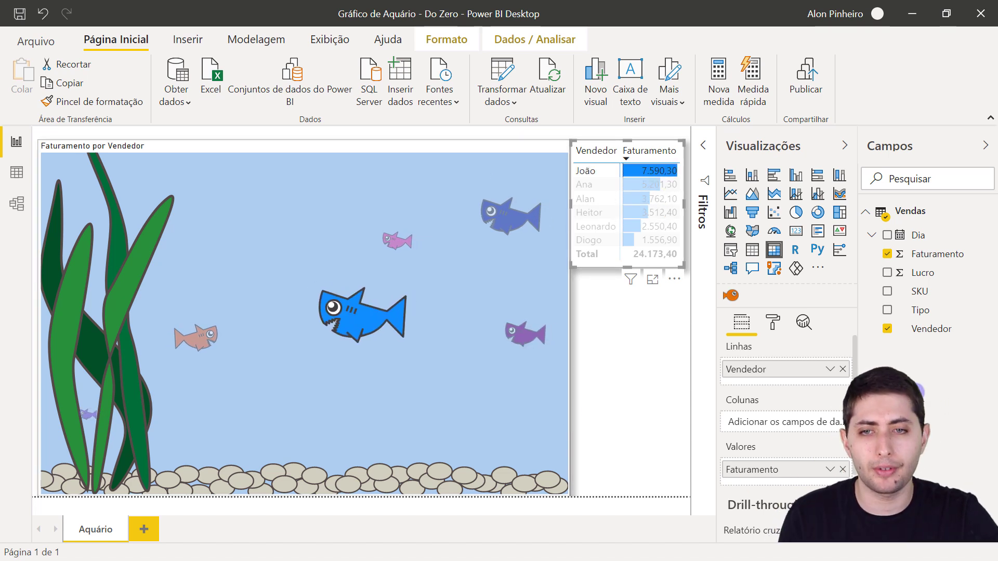
click(787, 414)
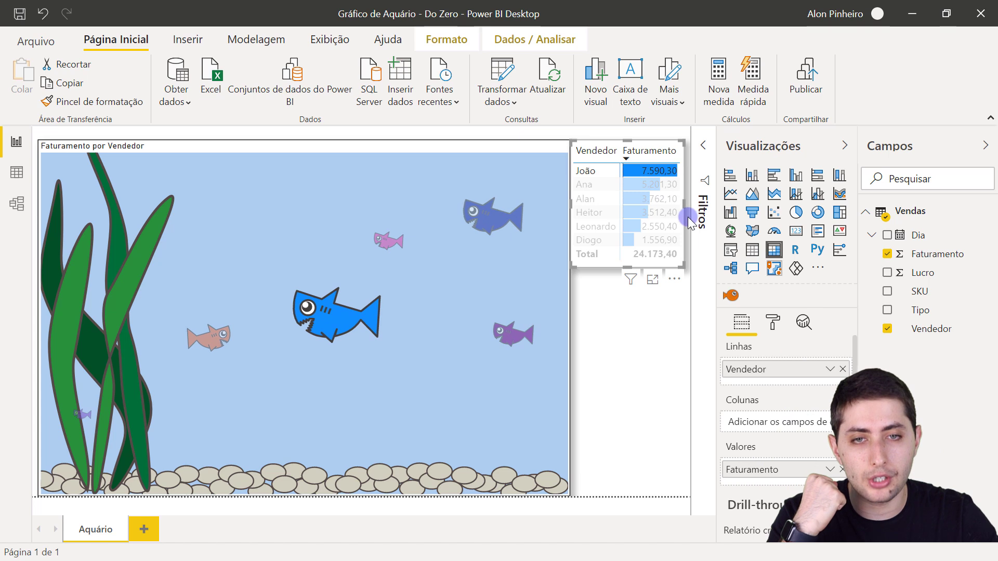
click(662, 183)
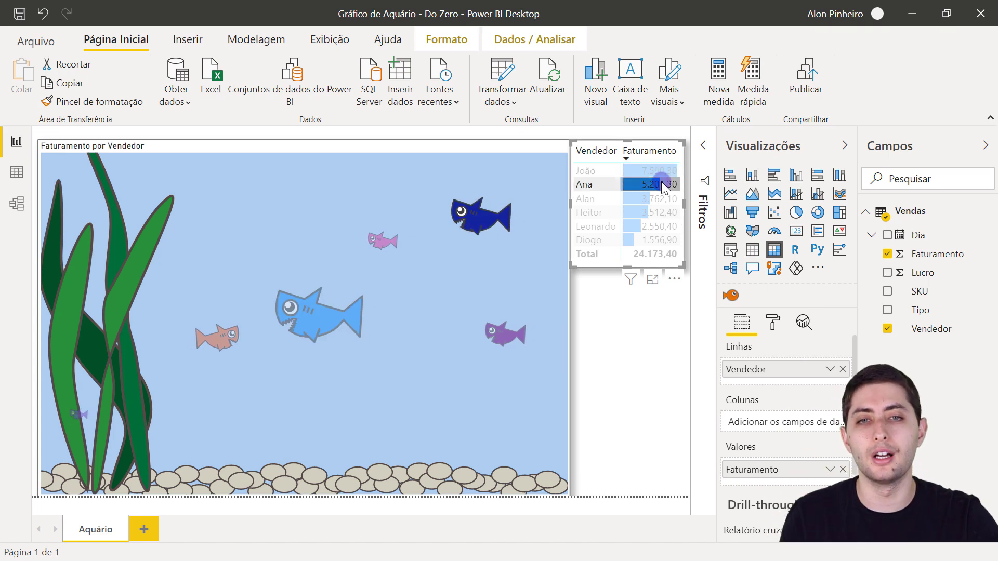
click(662, 184)
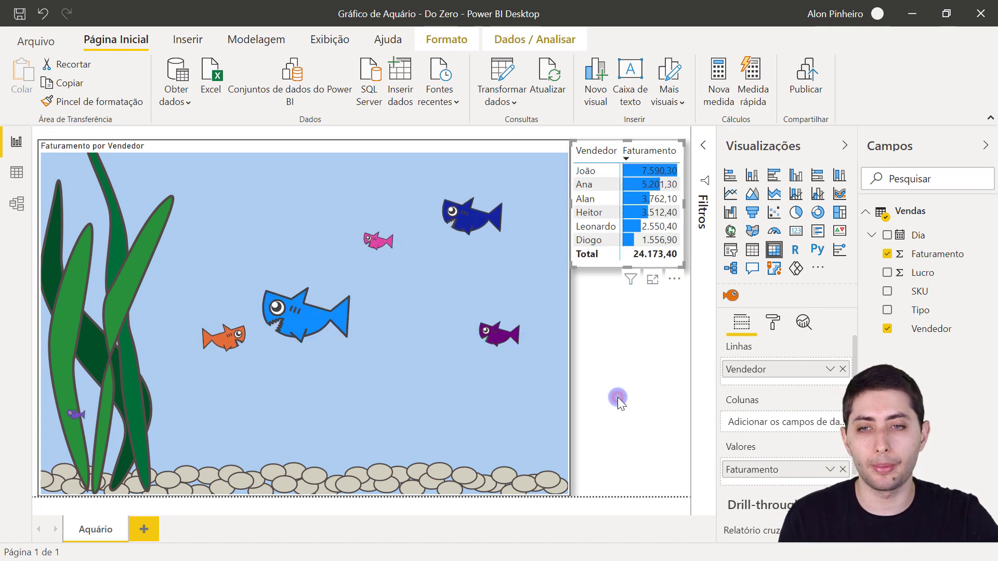
click(617, 397)
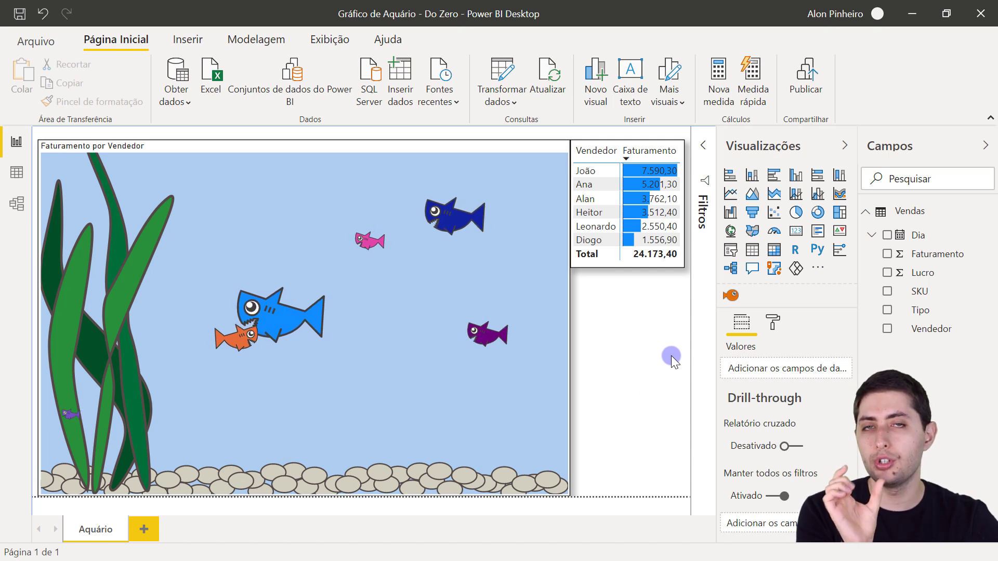